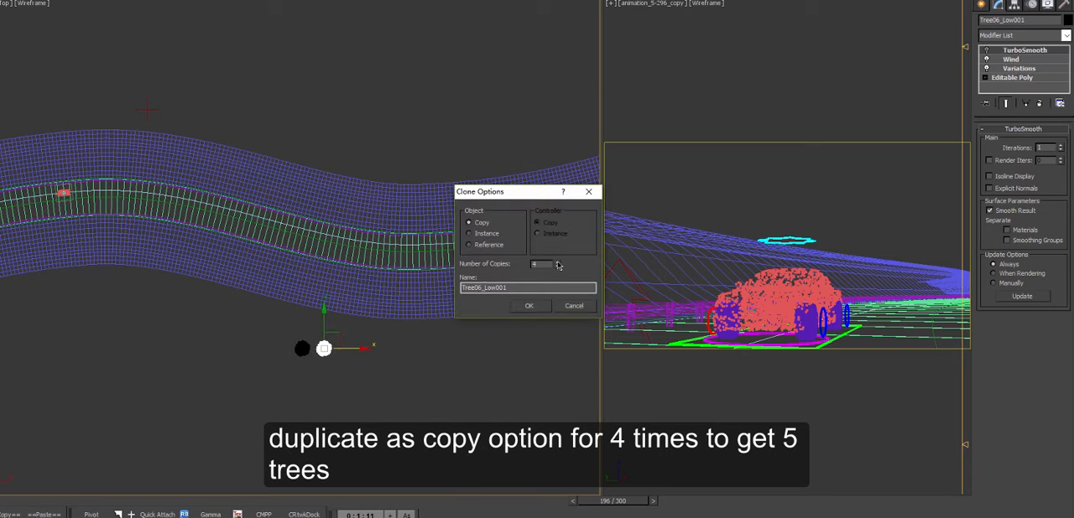
Step: Create four copies of the tree and set the first copy's Variations playback frame to 1.0
left_click(529, 306)
scroll(325, 346, "up", 5)
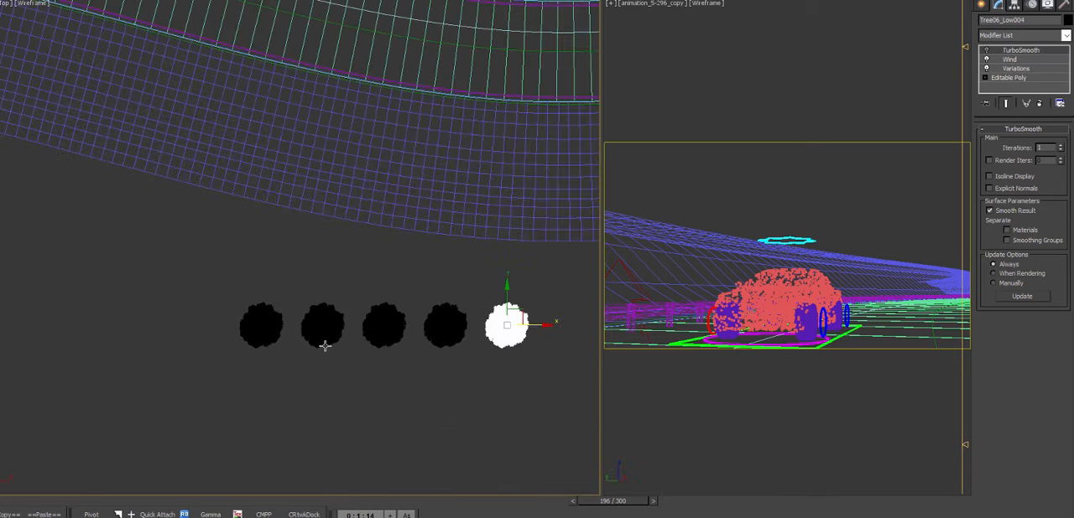
left_click(323, 343)
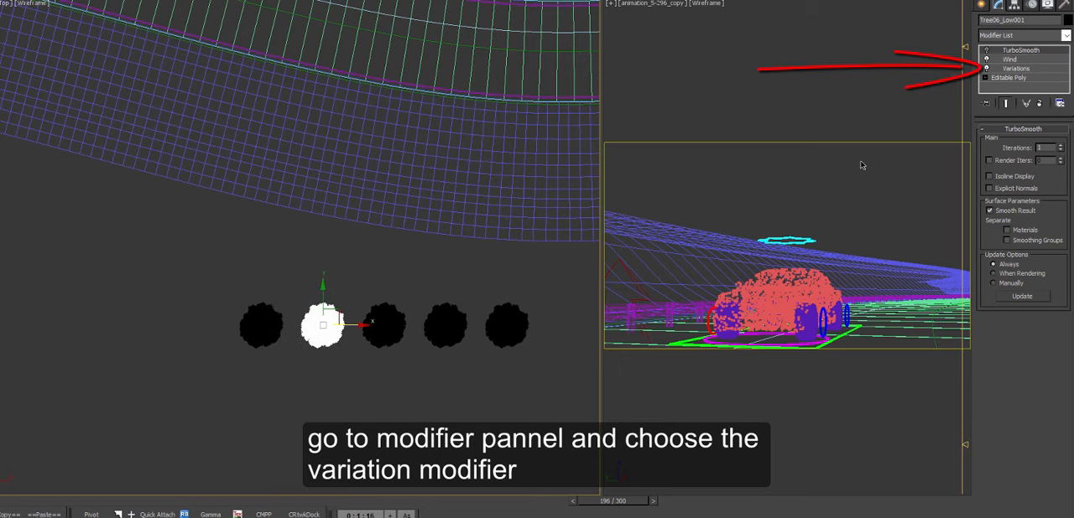
left_click(1012, 68)
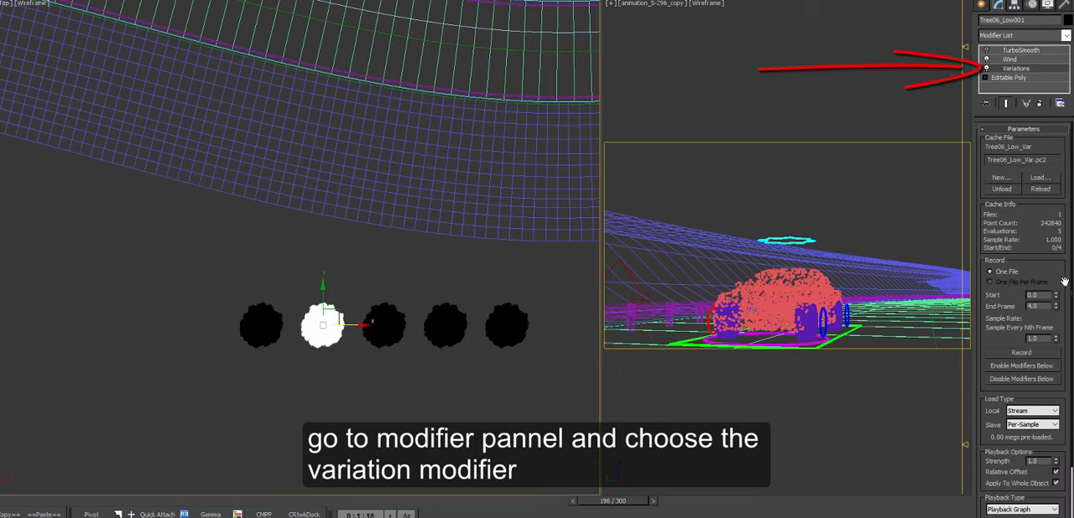
left_click_drag(1066, 308, 1066, 202)
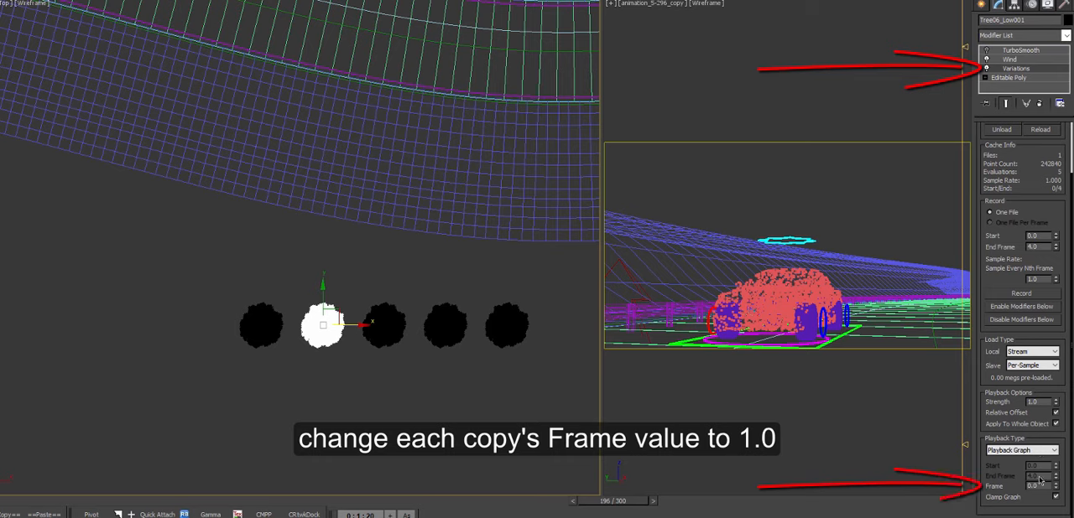
key("Return")
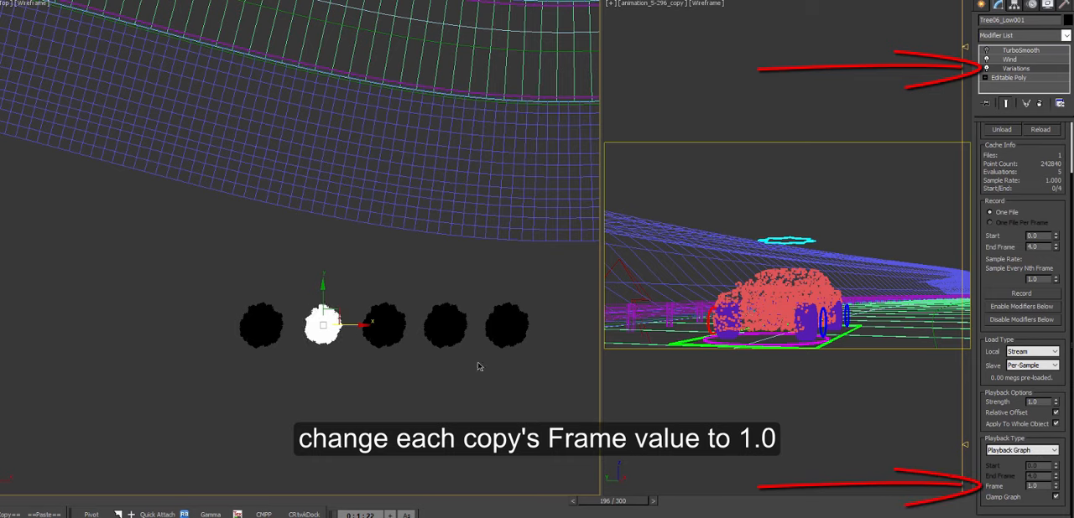
Step: Set the Variations playback frame of the second tree copy, Tree06_Low002, to 2
left_click(384, 326)
left_click(1018, 70)
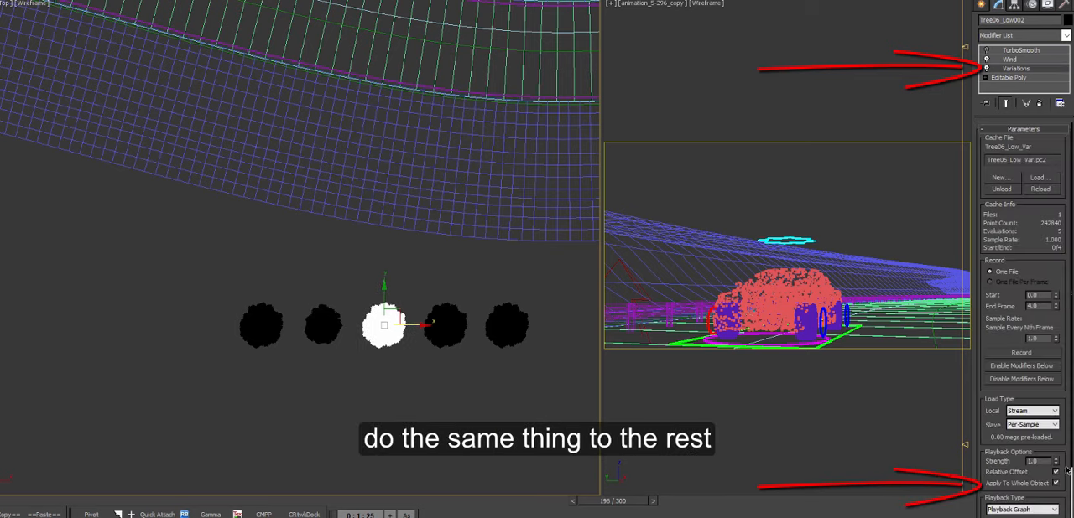
scroll(1055, 475, "down", 3)
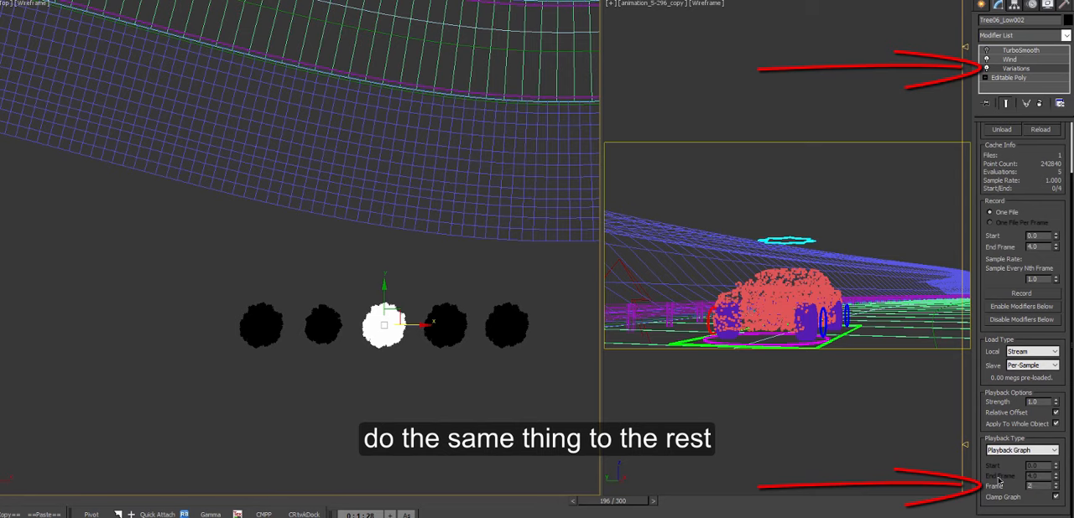
Step: Set the Variations playback frame of the third tree copy, Tree06_Low003, to 3
left_click(446, 319)
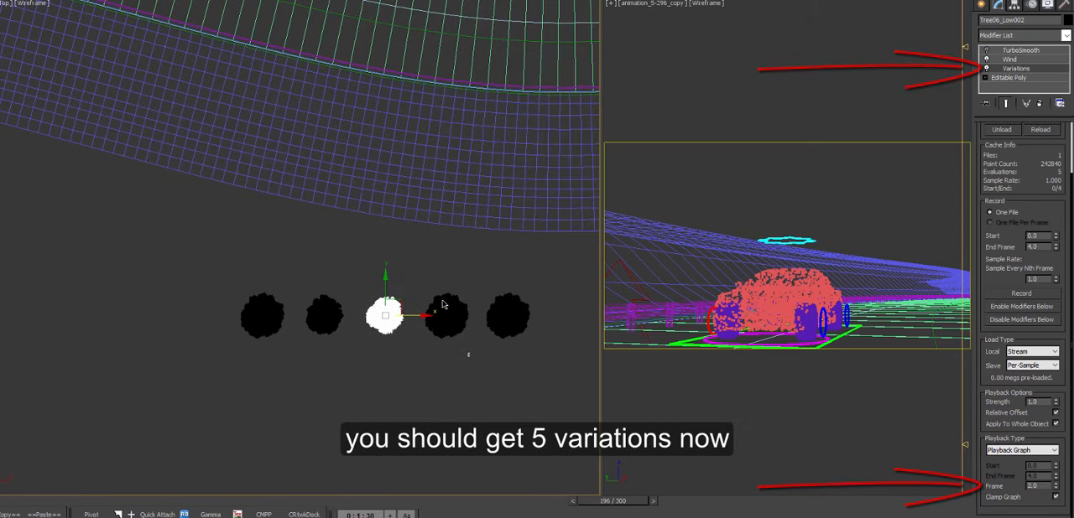
left_click(1028, 69)
scroll(1070, 330, "down", 3)
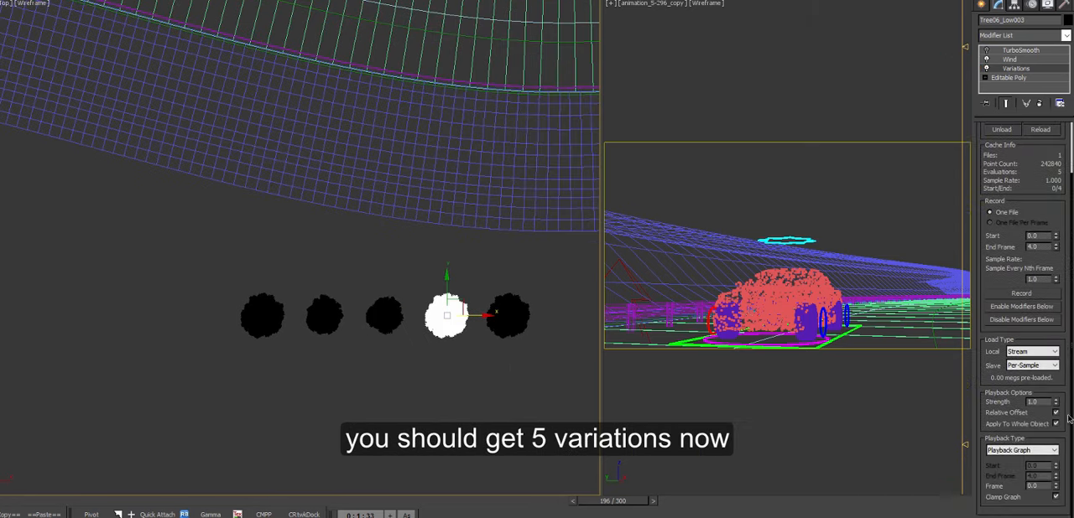
double_click(1037, 487)
type("3")
key("Return")
Step: Set the Variations playback frame of the last tree copy, Tree06_Low004, to 4
left_click(508, 317)
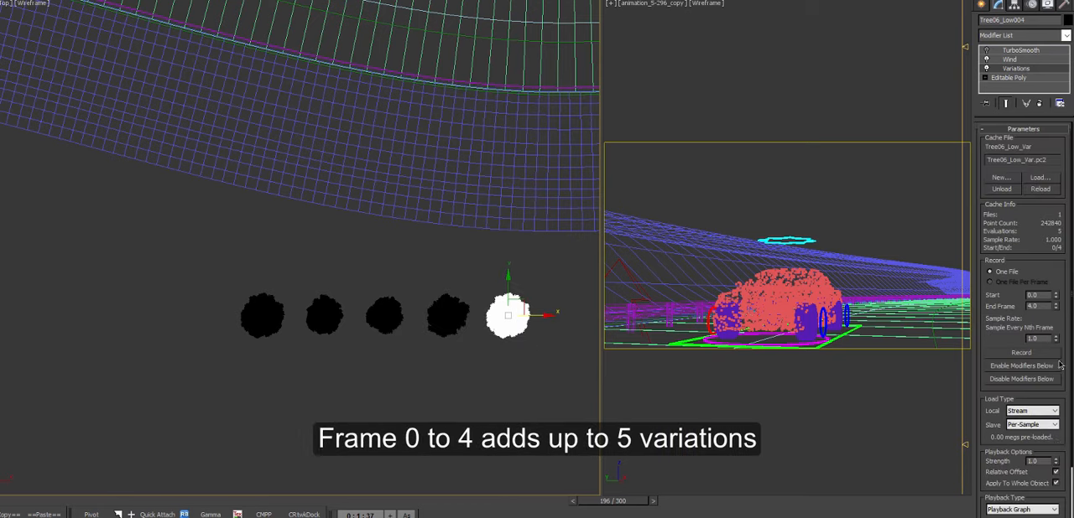
scroll(1069, 455, "down", 3)
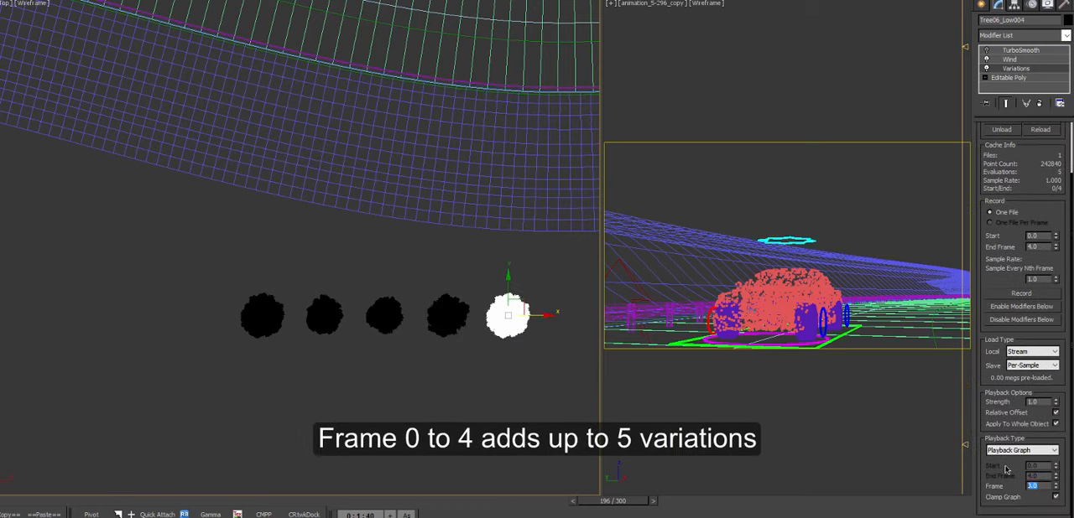
type("4")
key("Return")
Step: Isolate the five trees and scrub the animation in a shaded perspective view to examine their shapes
middle_click_drag(533, 374, 534, 369)
left_click_drag(551, 343, 226, 282)
key("alt+q")
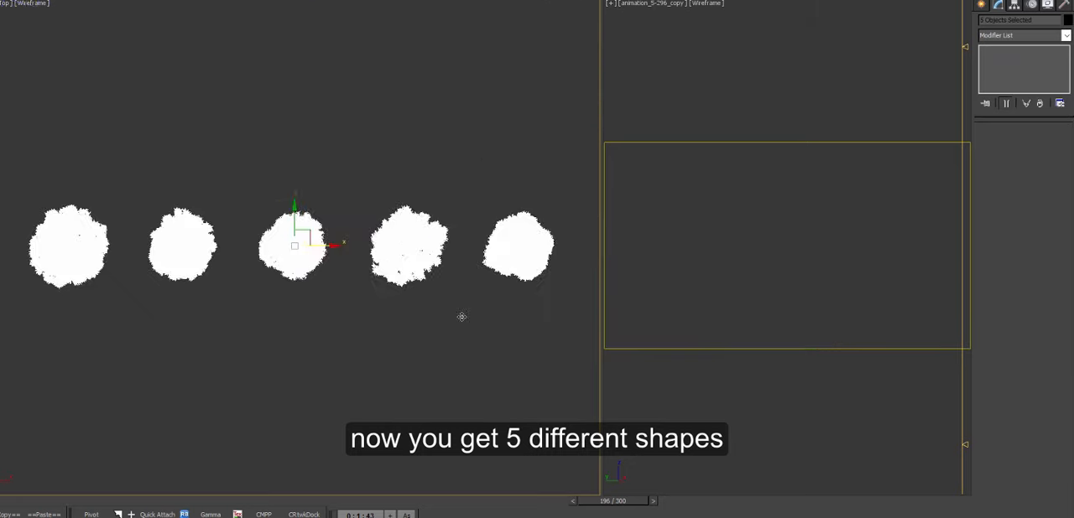
key("p")
key("F3")
left_click_drag(594, 501, 625, 500)
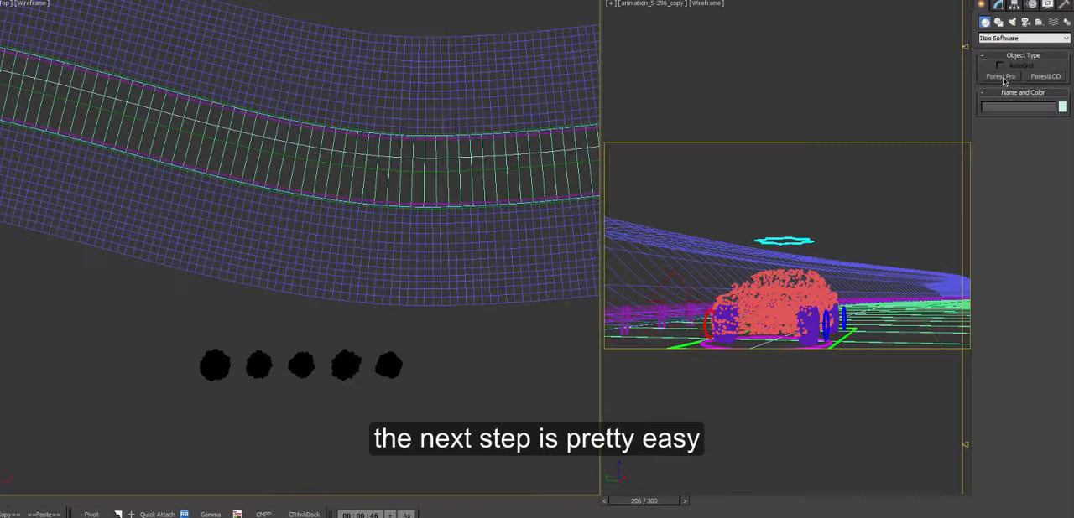
Step: Create a Forest Pro object on the terrain surface beside the road, with the camera's limit to visibility enabled
left_click(1000, 76)
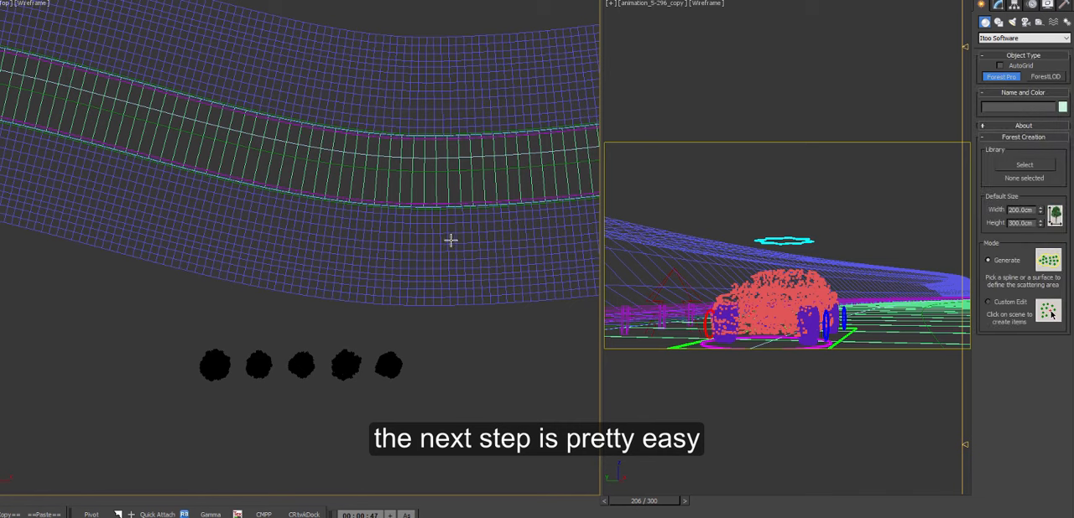
left_click(446, 241)
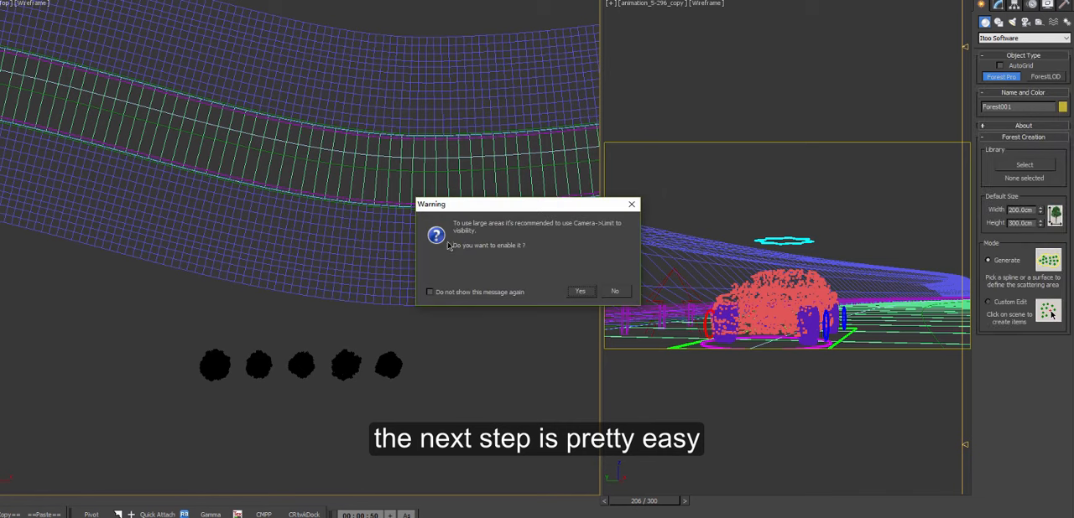
left_click(580, 292)
Step: Add a geometry item to the forest that uses the original tree, Tree06_Low, as its custom object
left_click(998, 5)
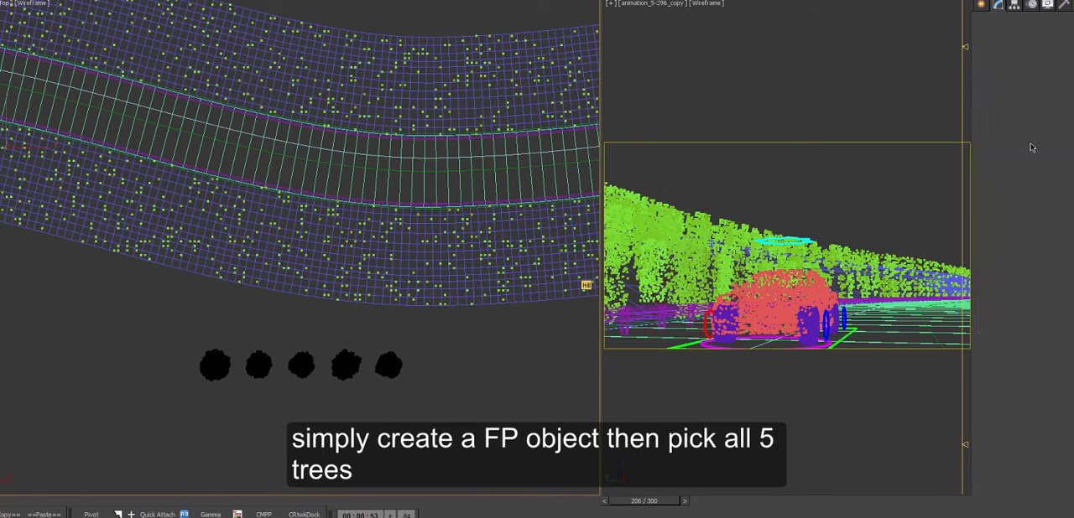
scroll(1068, 182, "up", 5)
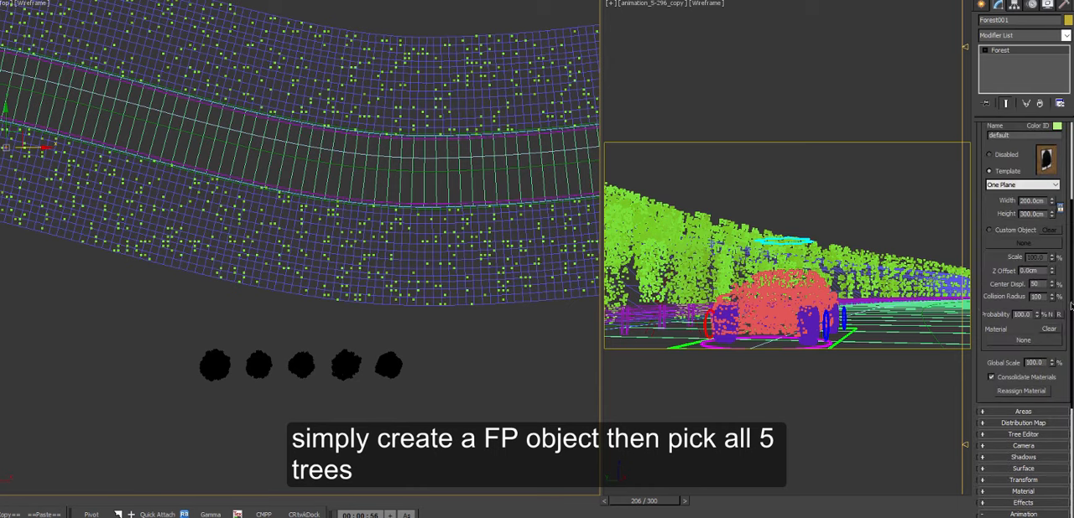
scroll(1069, 308, "up", 3)
left_click(987, 235)
left_click(989, 378)
left_click(1022, 391)
left_click(214, 366)
Step: Add another forest geometry item with Tree06_Low001 as its custom object
left_click(987, 235)
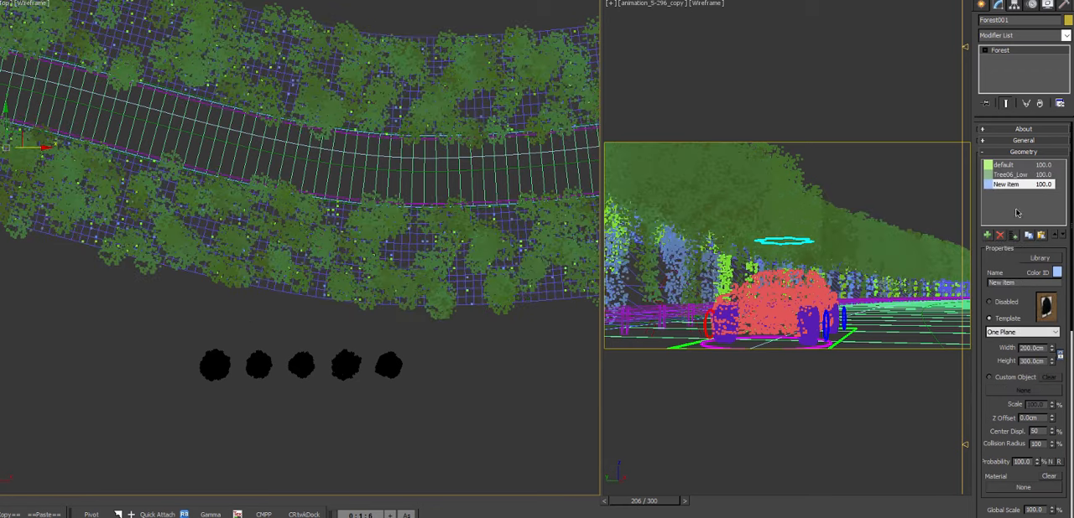
left_click(990, 378)
left_click(1022, 391)
left_click(302, 364)
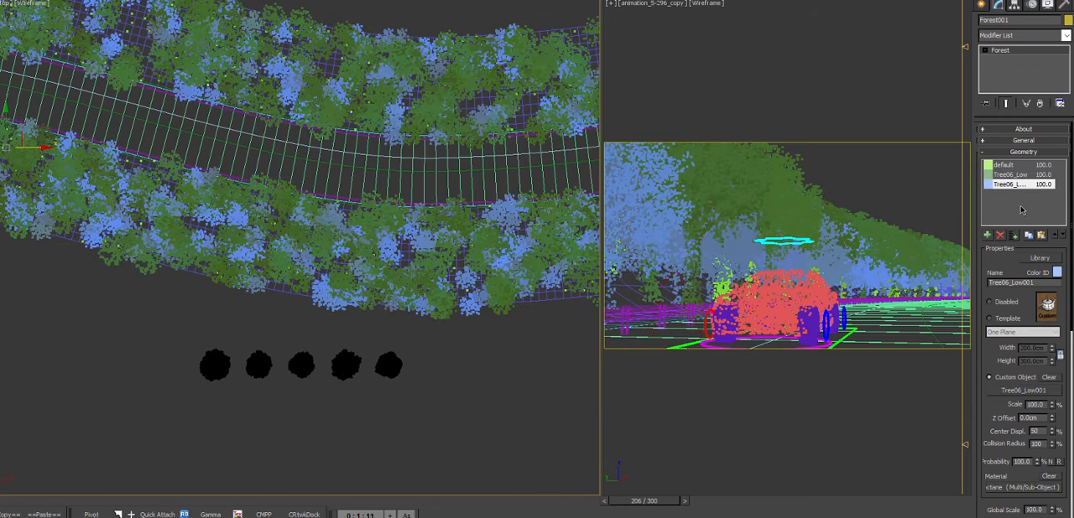
Step: Add a forest geometry item that uses the middle tree of the row as its custom object
left_click(987, 235)
left_click(990, 377)
left_click(1013, 392)
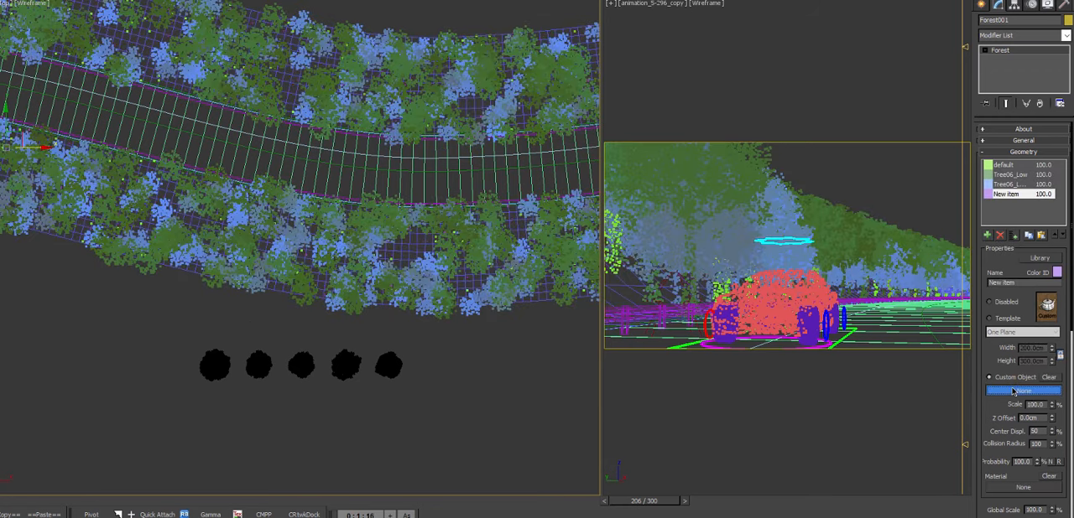
left_click(302, 361)
Step: Add a forest geometry item that uses the fourth tree of the row as its custom object
left_click(987, 235)
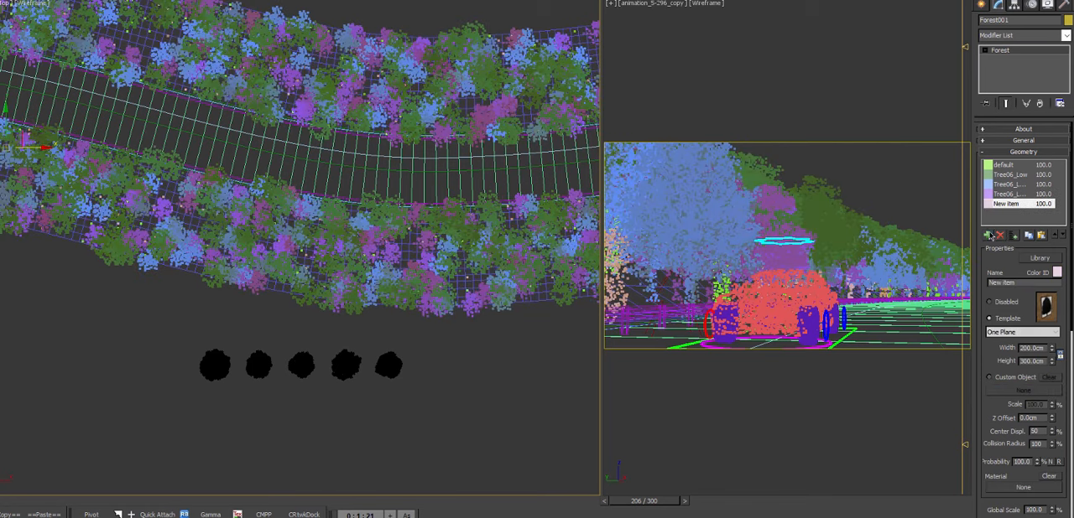
left_click(990, 378)
left_click(1013, 392)
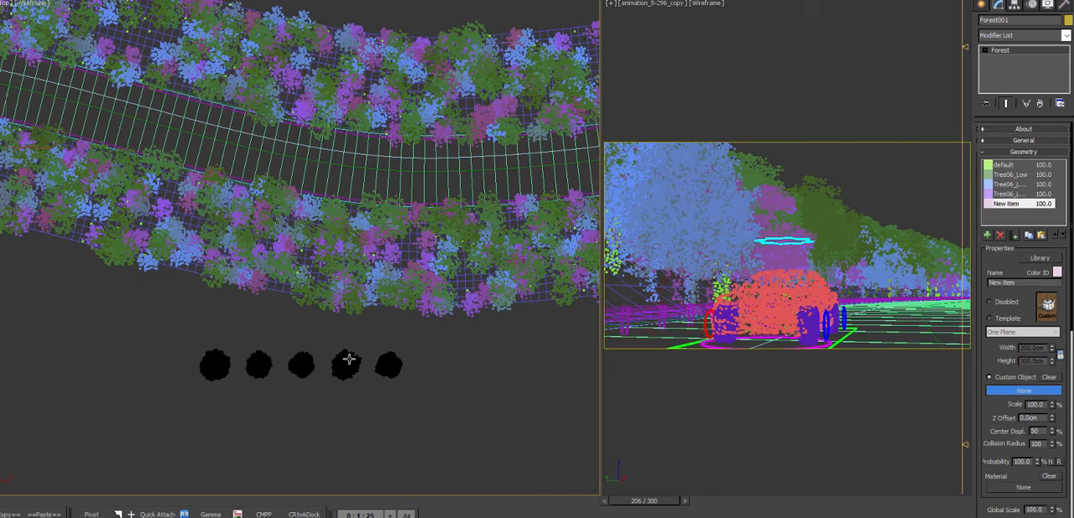
left_click(346, 362)
Step: Add a forest geometry item that uses the last tree of the row as its custom object
left_click(987, 236)
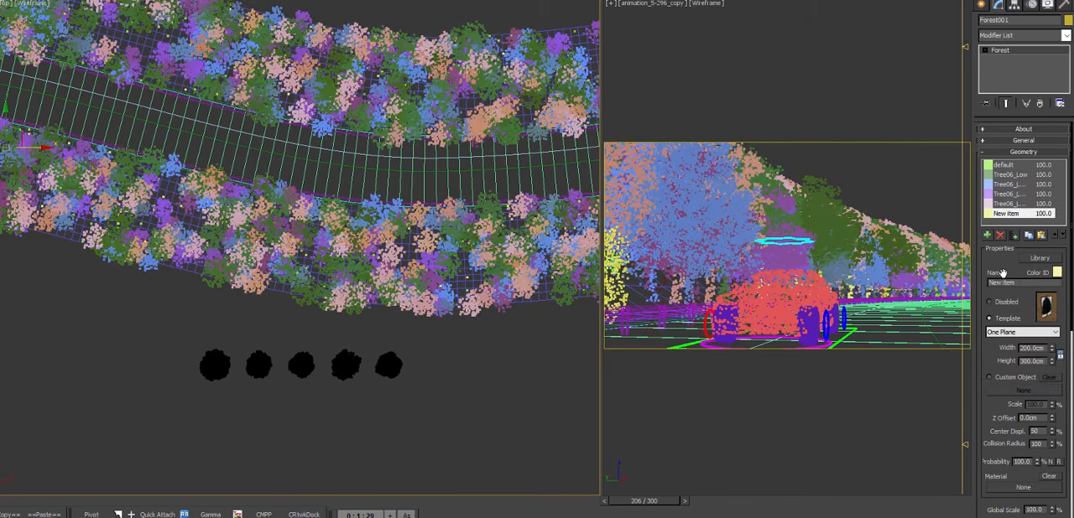
left_click(1018, 391)
left_click(386, 363)
Step: Remove the default item from the forest's geometry list
left_click(1005, 165)
left_click(999, 236)
scroll(440, 269, "down", 5)
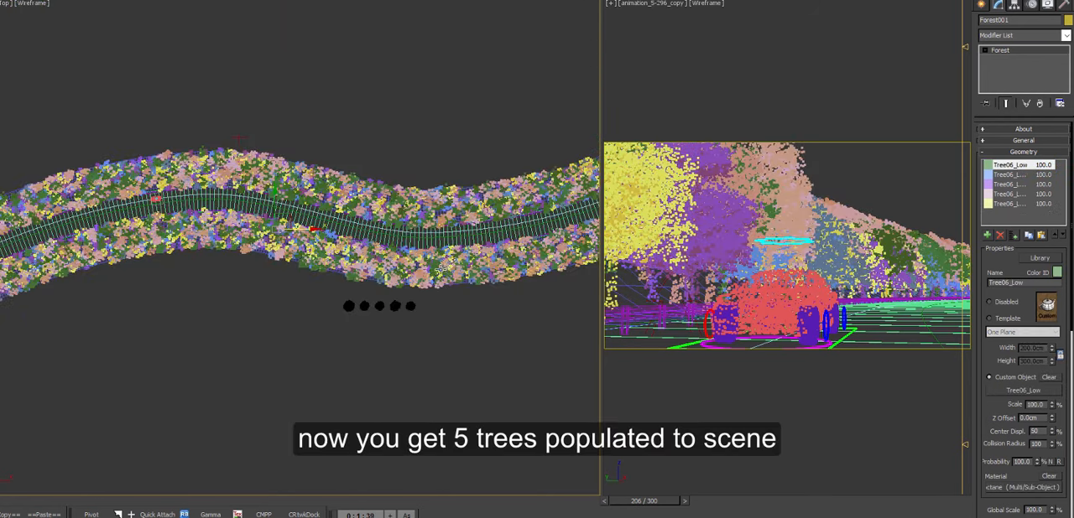
Step: Thin out the forest by setting the distribution map's X density units to 30000 cm and then raising them to 40000 cm
scroll(445, 265, "up", 3)
middle_click_drag(435, 285, 265, 211, "alt")
scroll(265, 211, "up", 3)
middle_click_drag(323, 235, 411, 260, "alt")
right_click(1070, 249)
left_click(1023, 349)
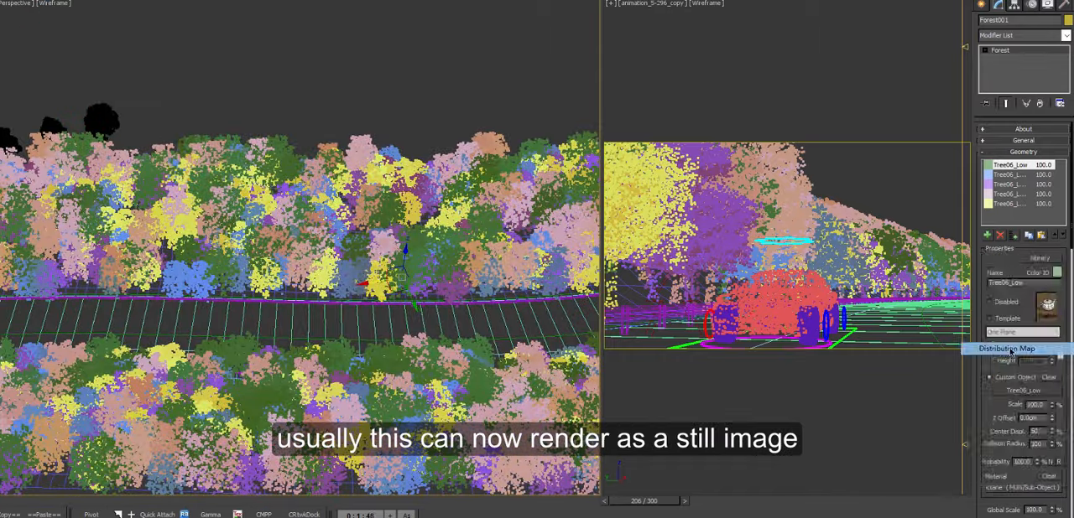
left_click_drag(1030, 316, 1005, 320)
type("30000.0c")
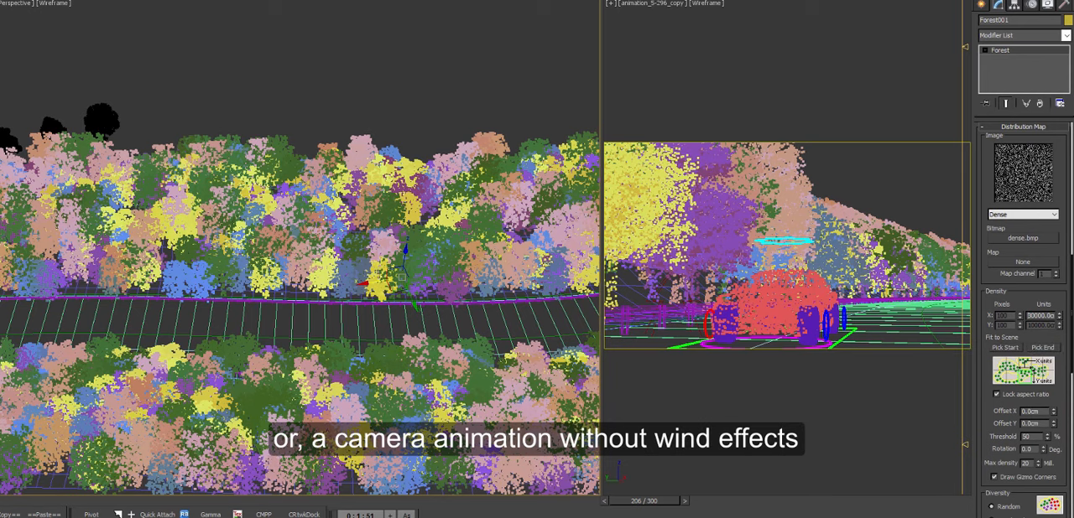
key("Return")
middle_click_drag(407, 297, 436, 290)
left_click_drag(1029, 312, 1014, 320)
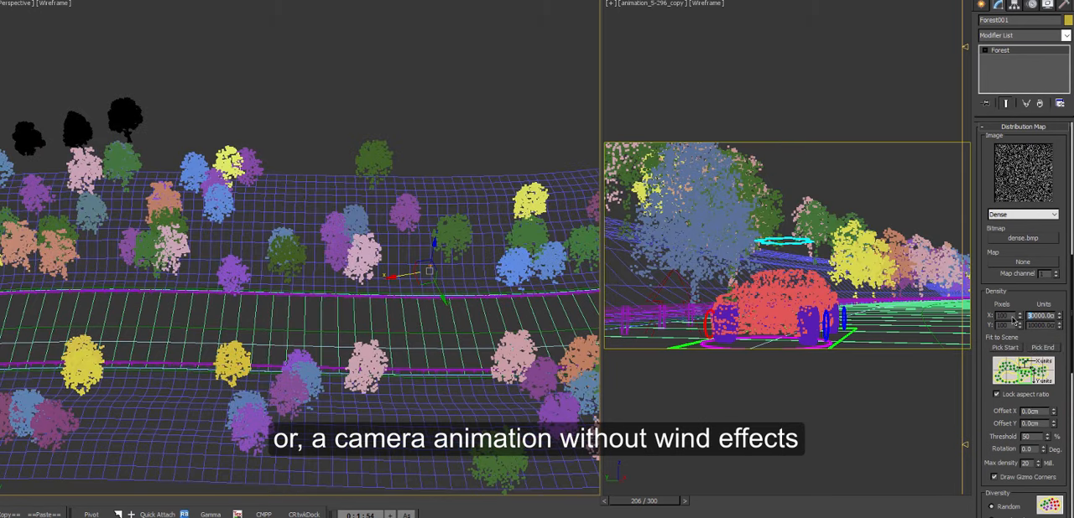
key("Return")
Step: Set the forest's animation mode to Follow Geometry and scrub the timeline back to frame 173
middle_click_drag(370, 298, 439, 284)
scroll(442, 283, "down", 5)
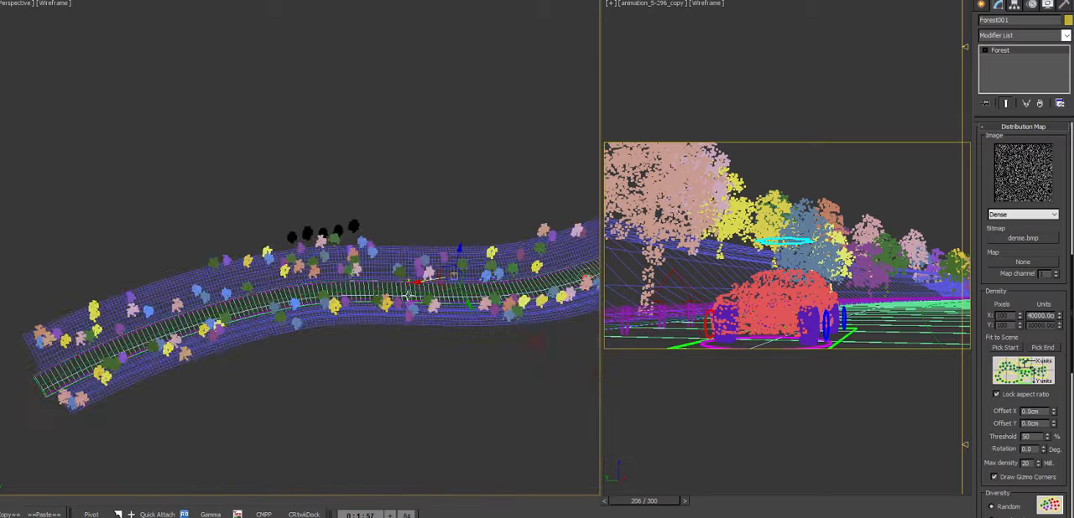
middle_click_drag(570, 242, 496, 255, "alt")
scroll(491, 257, "up", 5)
middle_click_drag(407, 269, 457, 277, "alt")
scroll(1069, 350, "down", 15)
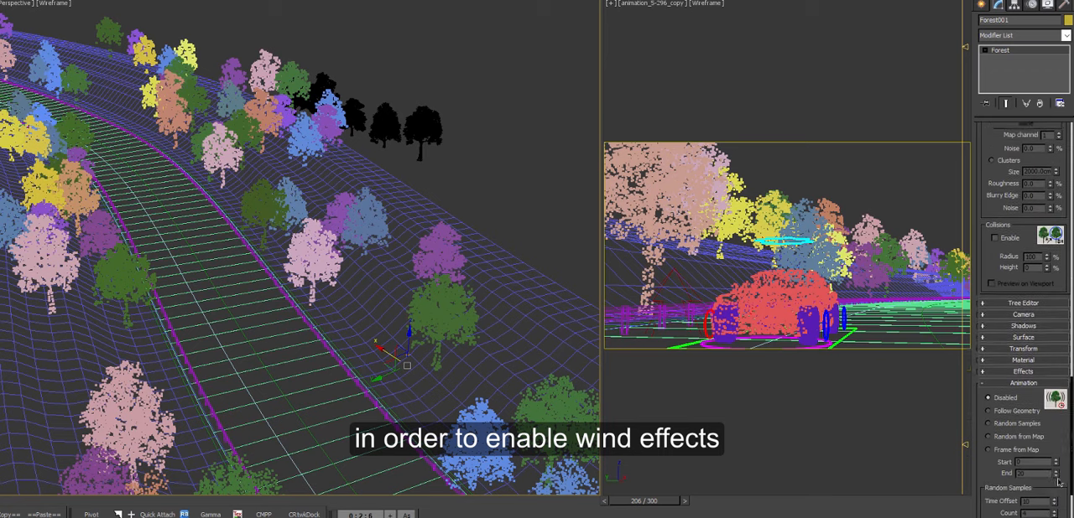
scroll(1057, 502, "down", 2)
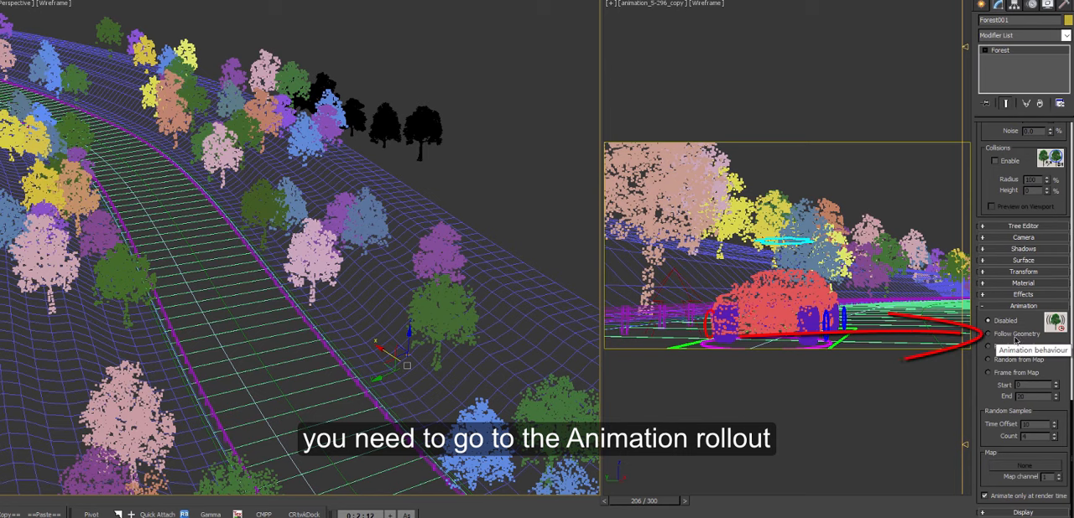
left_click(1009, 336)
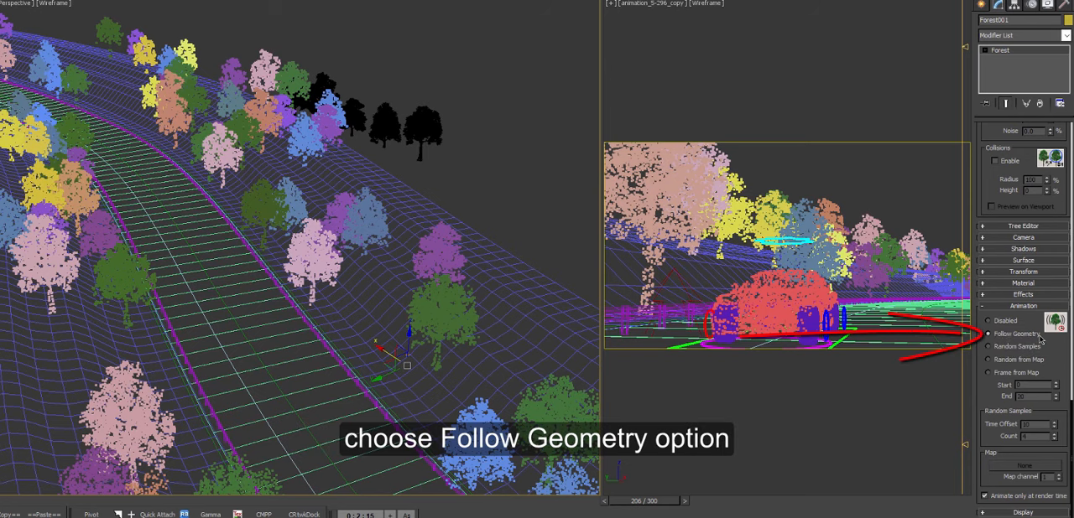
middle_click_drag(523, 292, 489, 293, "alt")
left_click_drag(619, 503, 552, 498)
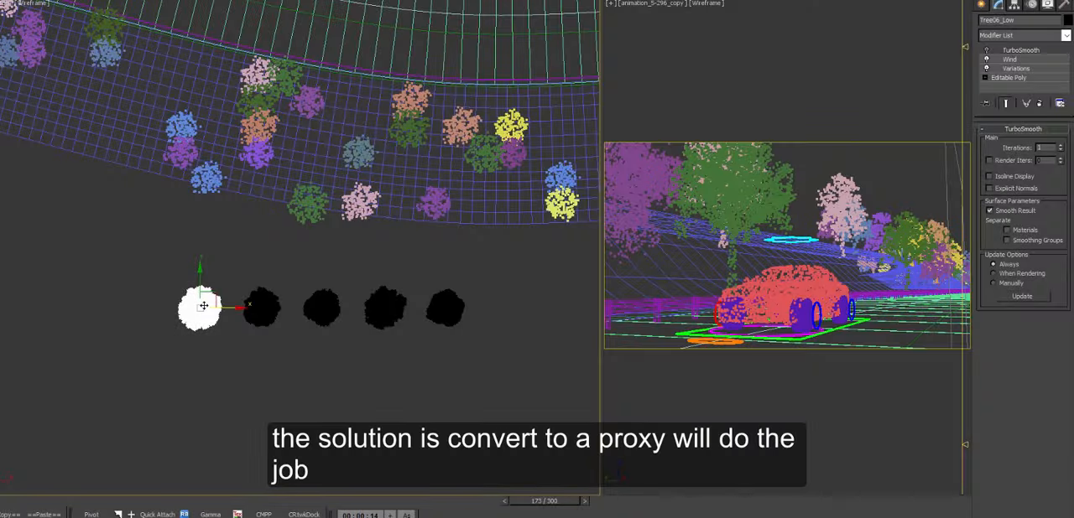
Step: Export the selected tree as an animated Octane proxy covering frames 0 to 50, replacing the original object
right_click(203, 306)
left_click(252, 446)
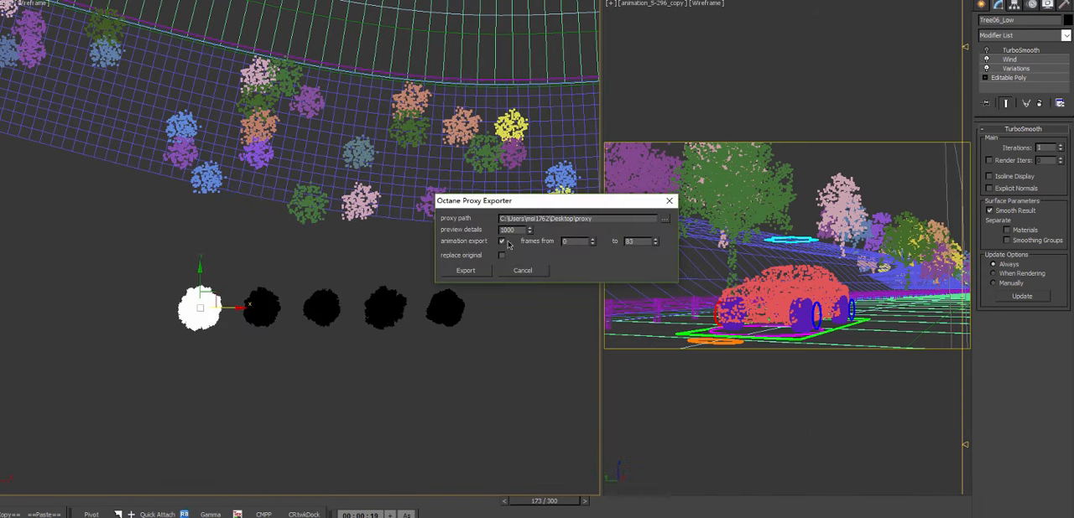
double_click(640, 242)
type("50")
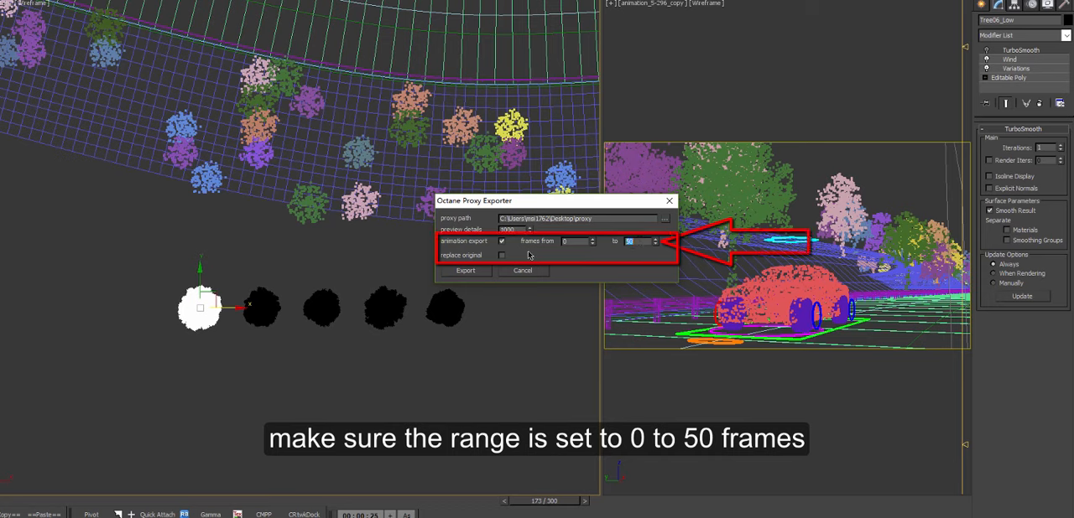
left_click(502, 256)
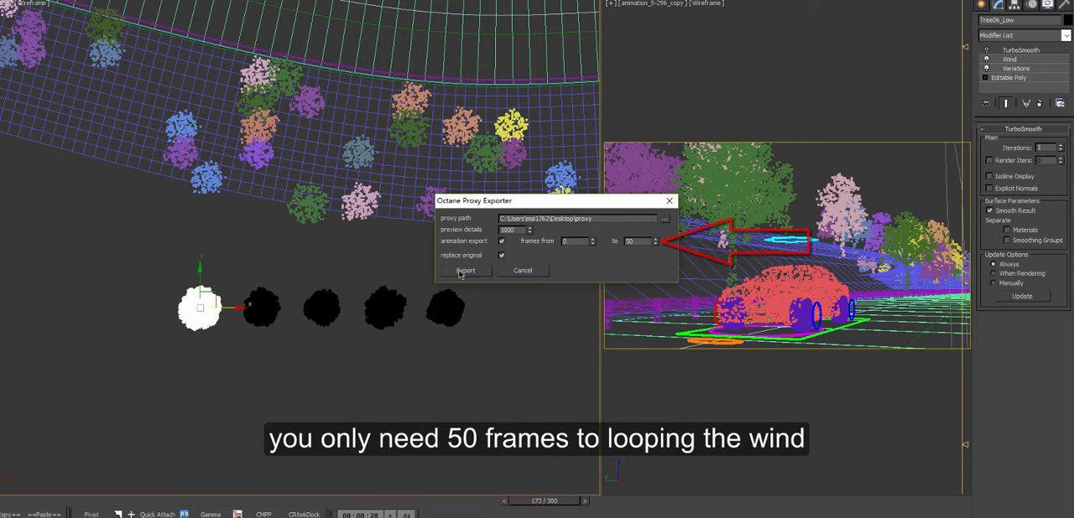
left_click(464, 271)
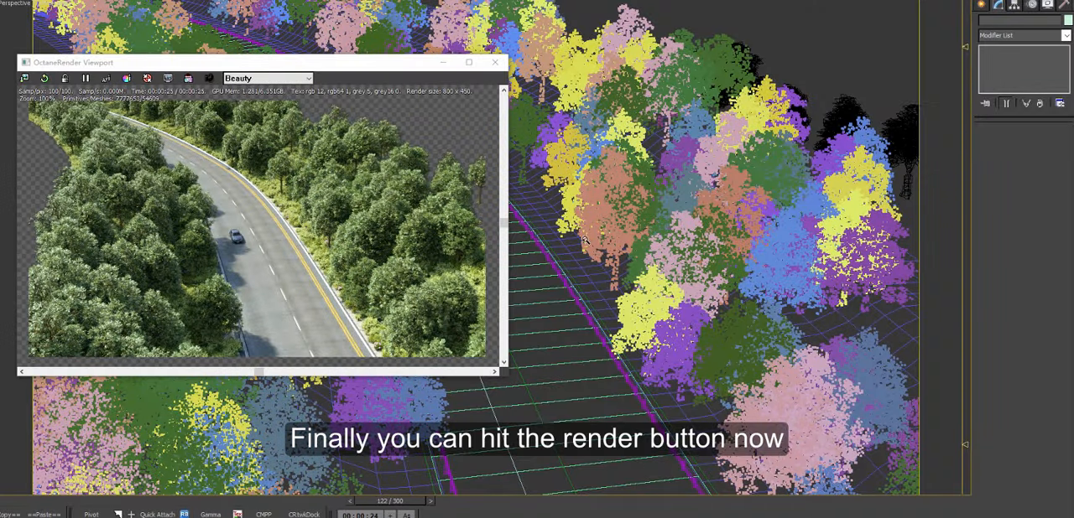
Step: Examine the live Octane render of the forested road from several angles, from overview to close around the car
middle_click_drag(586, 241, 753, 171, "alt")
middle_click_drag(782, 478, 612, 267, "alt")
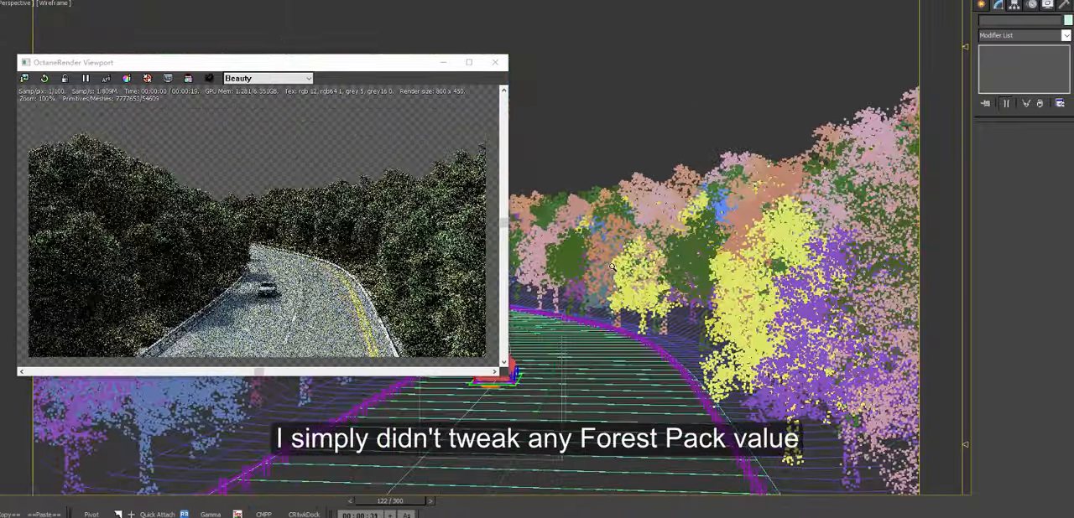
middle_click_drag(707, 301, 579, 299, "alt")
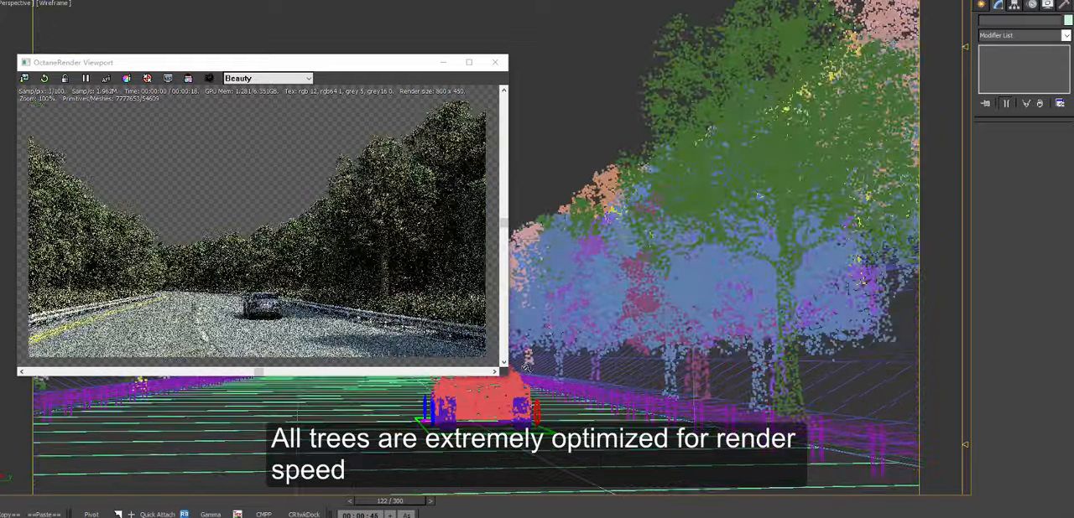
middle_click_drag(526, 366, 671, 409, "alt")
left_click(637, 393)
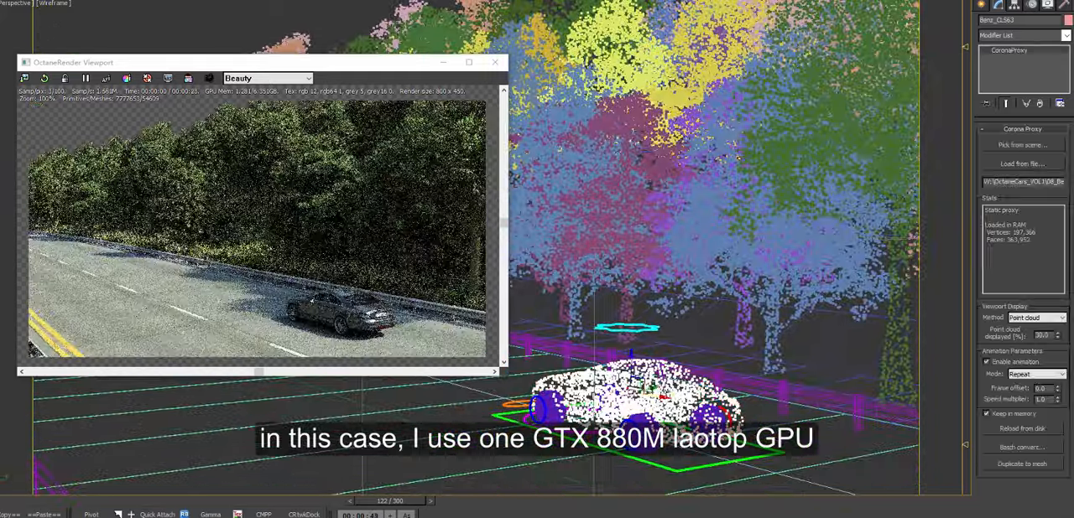
middle_click_drag(663, 370, 740, 377, "alt")
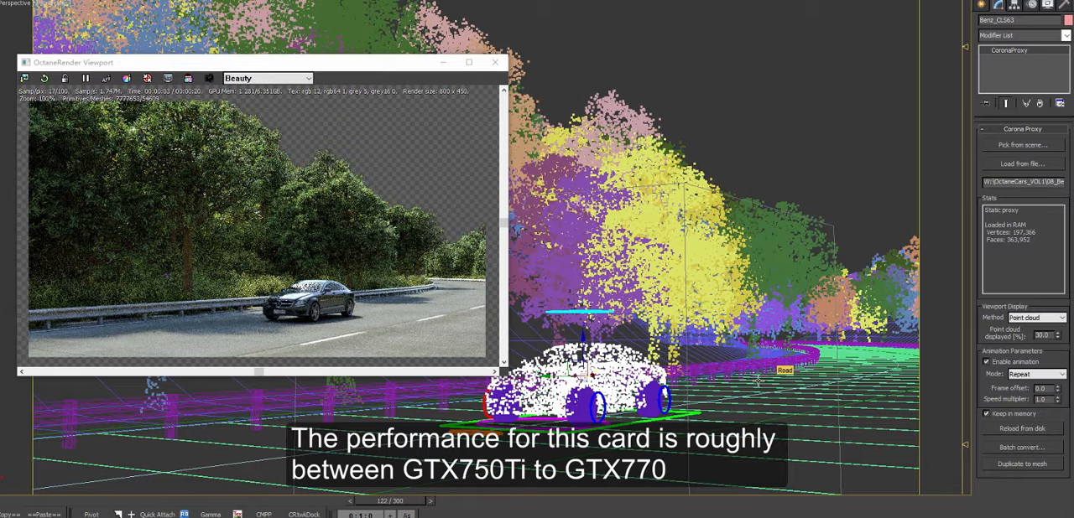
middle_click_drag(712, 374, 966, 381, "alt")
middle_click_drag(770, 363, 662, 374)
scroll(663, 374, "up", 4)
middle_click_drag(569, 369, 749, 383, "alt")
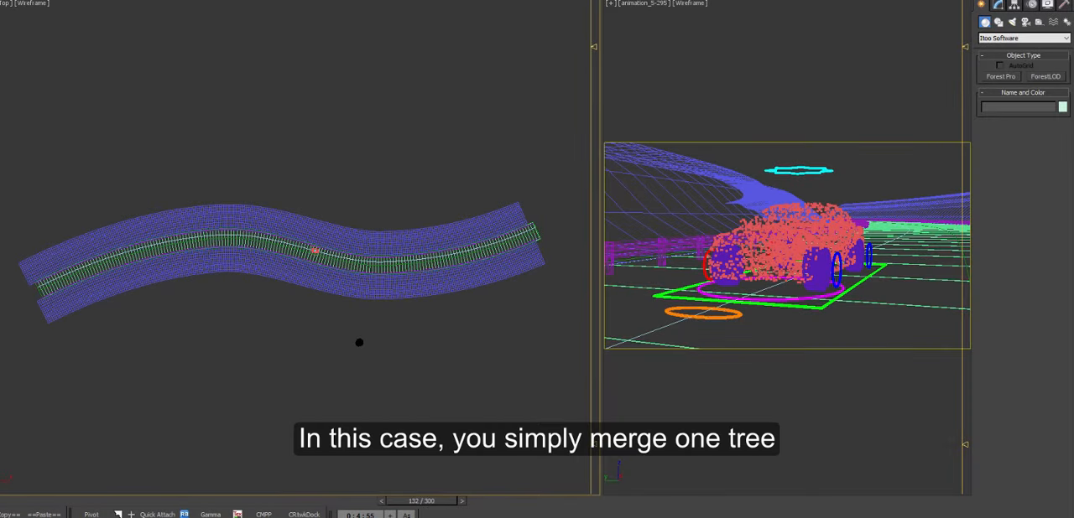
Step: Create a Forest Pro object that scatters over the terrain surface along both sides of the road
left_click(1000, 77)
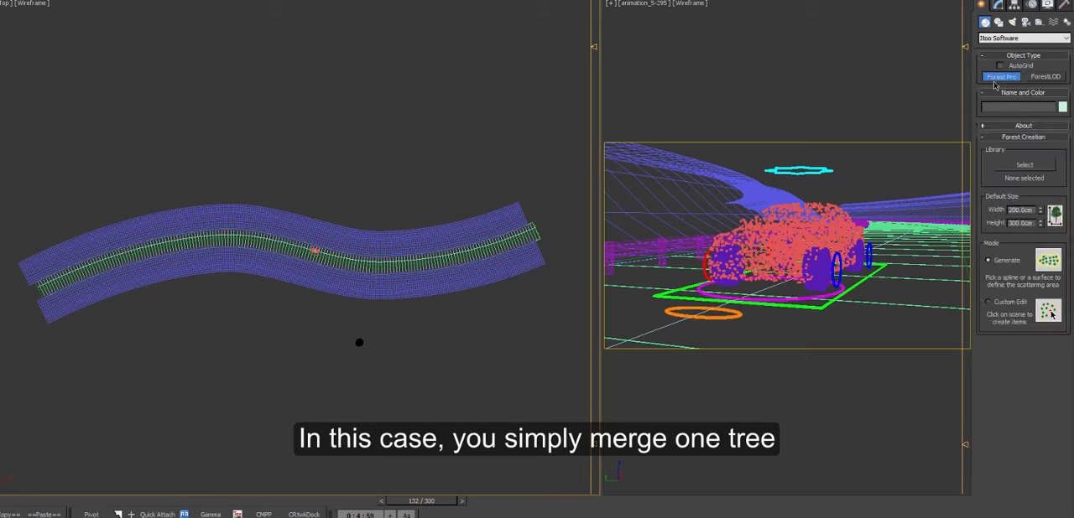
left_click(509, 217)
left_click(578, 292)
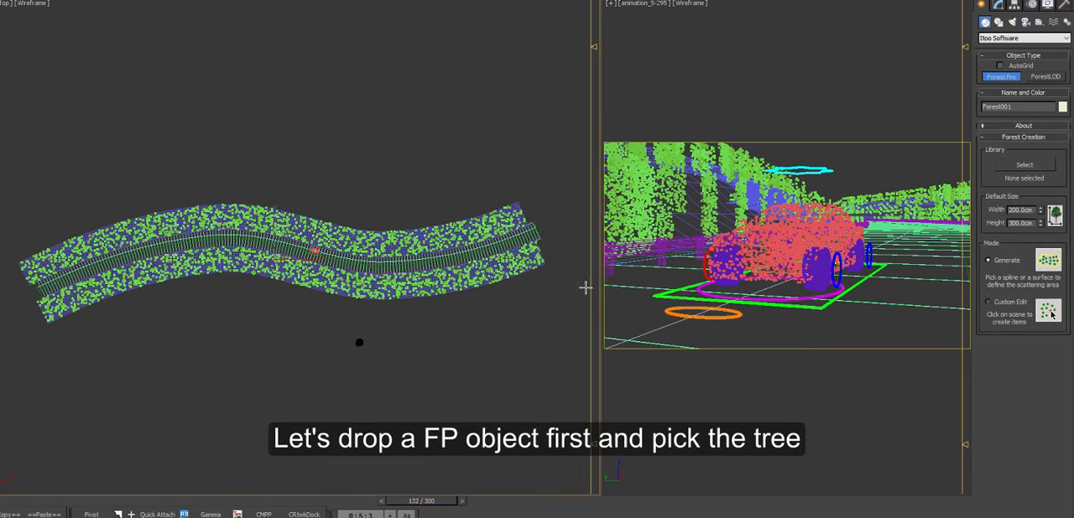
Step: Add a forest geometry item using the single black tree as its custom object and remove the default item
left_click(997, 5)
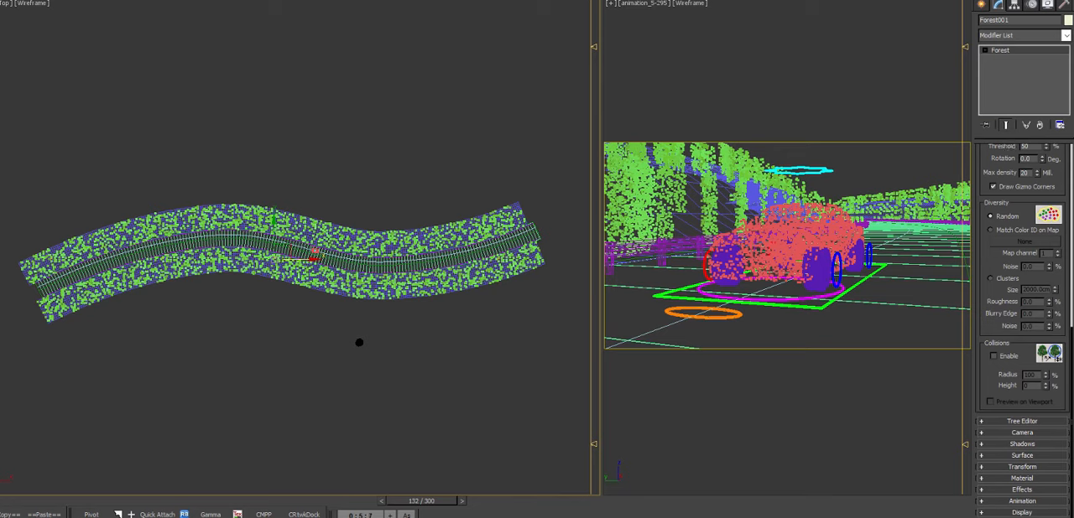
left_click_drag(1072, 296, 1072, 151)
left_click(1022, 174)
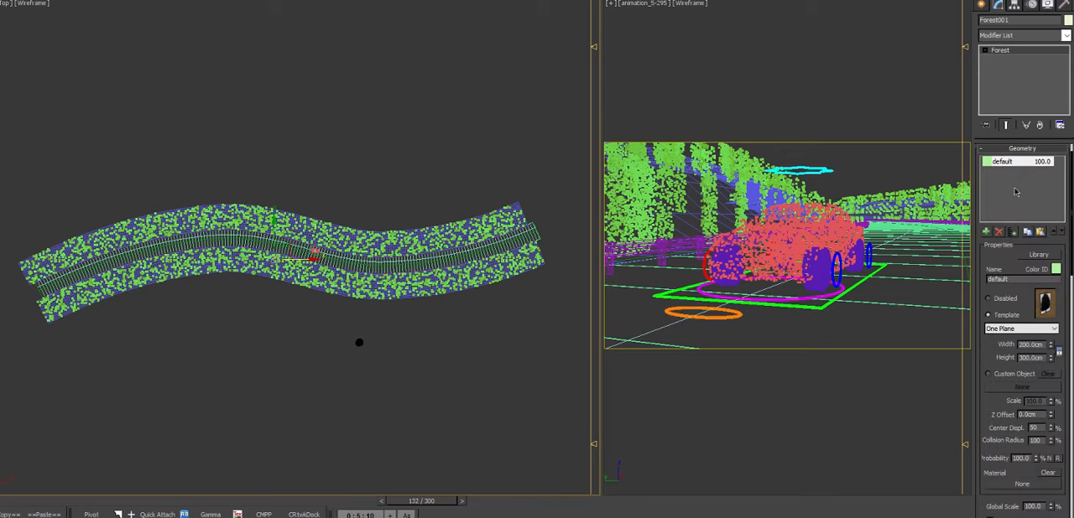
left_click(985, 232)
left_click(994, 374)
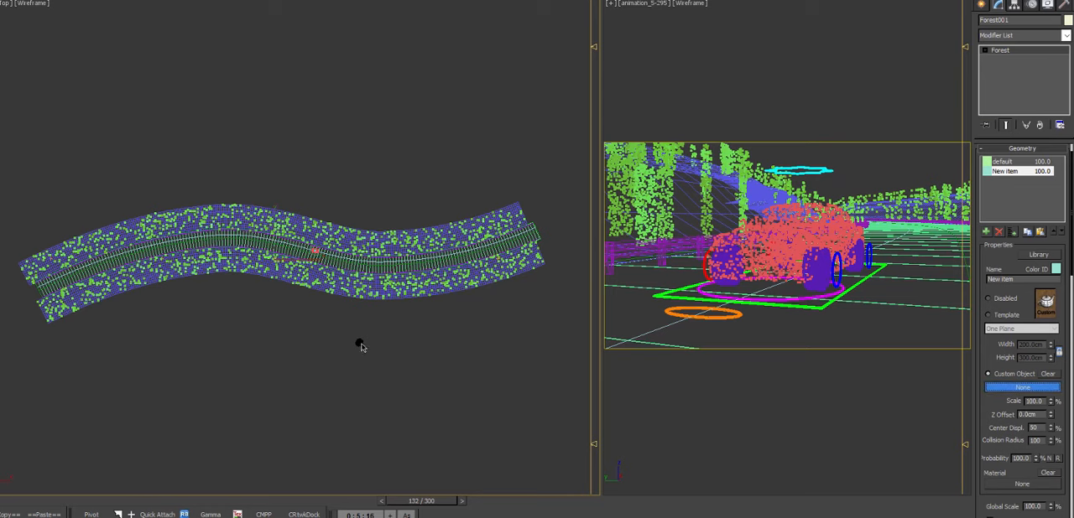
left_click(359, 343)
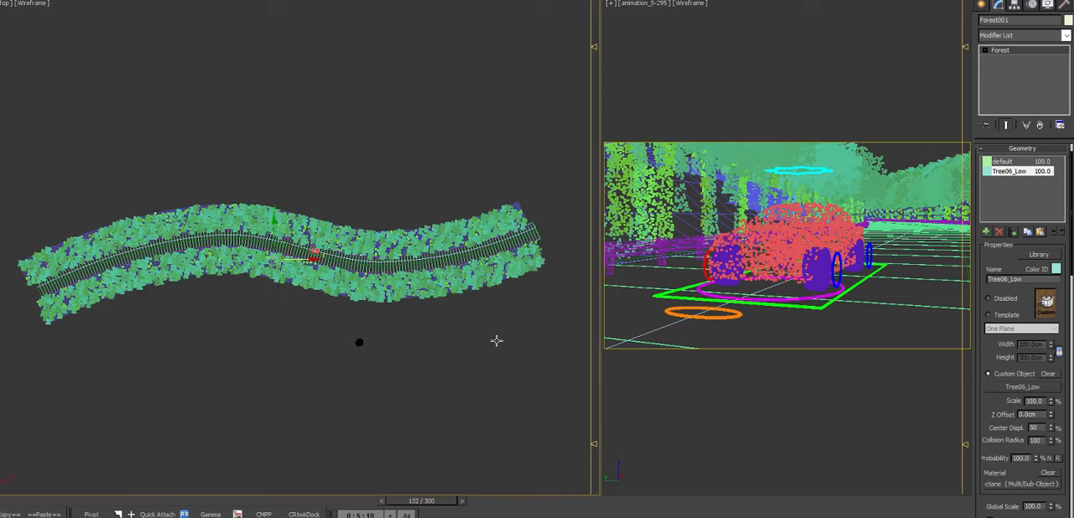
left_click(1005, 162)
left_click(999, 232)
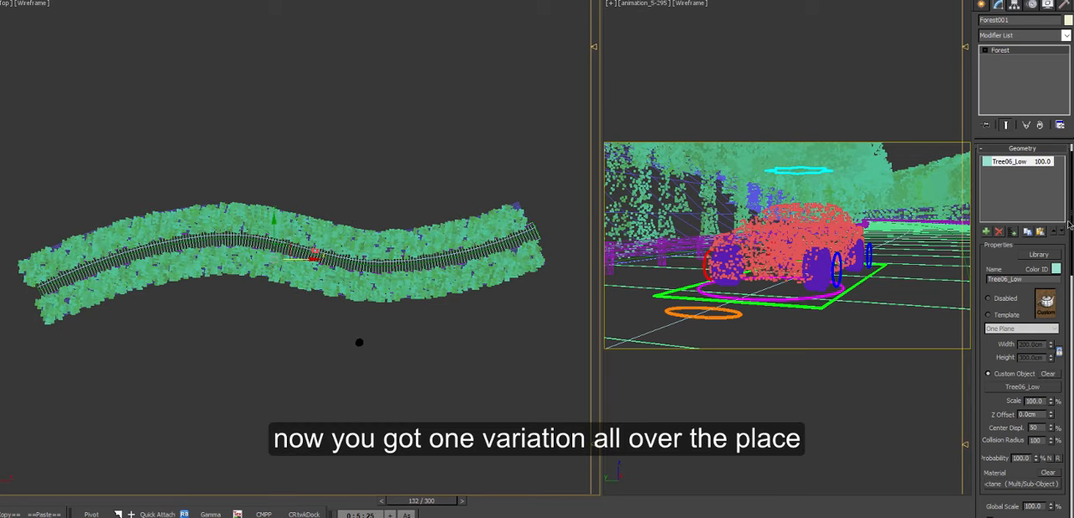
Step: Open the Forest Lister and move its window clear of the camera view
left_click_drag(1069, 225, 1071, 213)
left_click(1034, 163)
left_click(1038, 289)
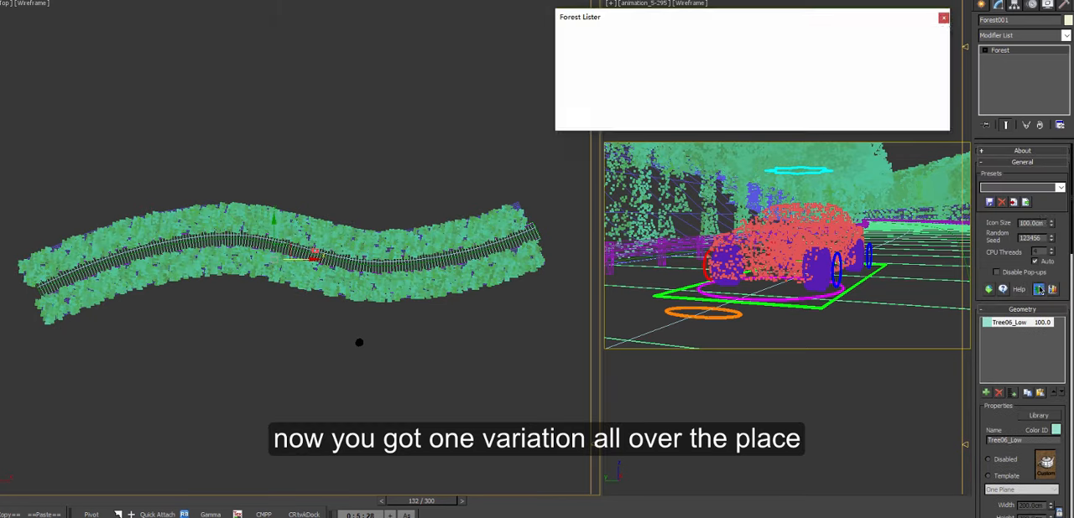
left_click_drag(795, 23, 656, 23)
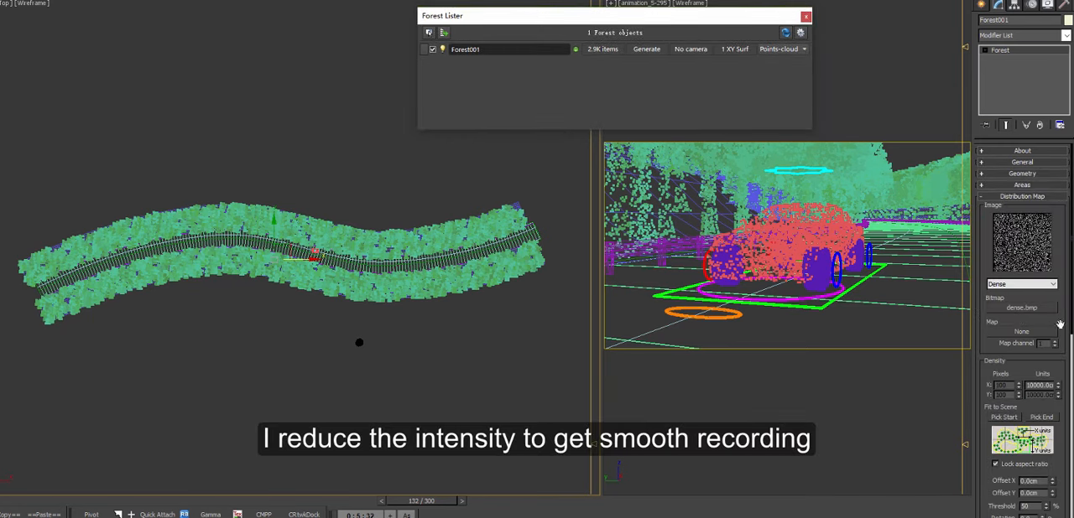
Step: Thin out the forest by setting the distribution map's X density units to 50000 cm
left_click_drag(1071, 307, 1071, 312)
left_click_drag(1032, 375, 1021, 384)
type("50000.00")
key("Return")
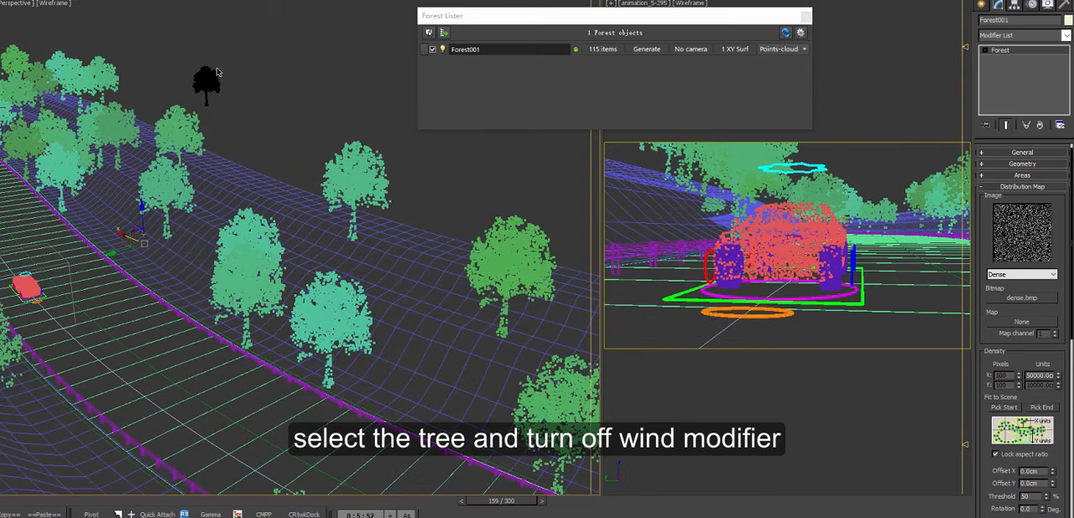
Step: Turn off the source tree's Wind modifier and set its Variations modifier's playback type to Original Range
left_click(206, 82)
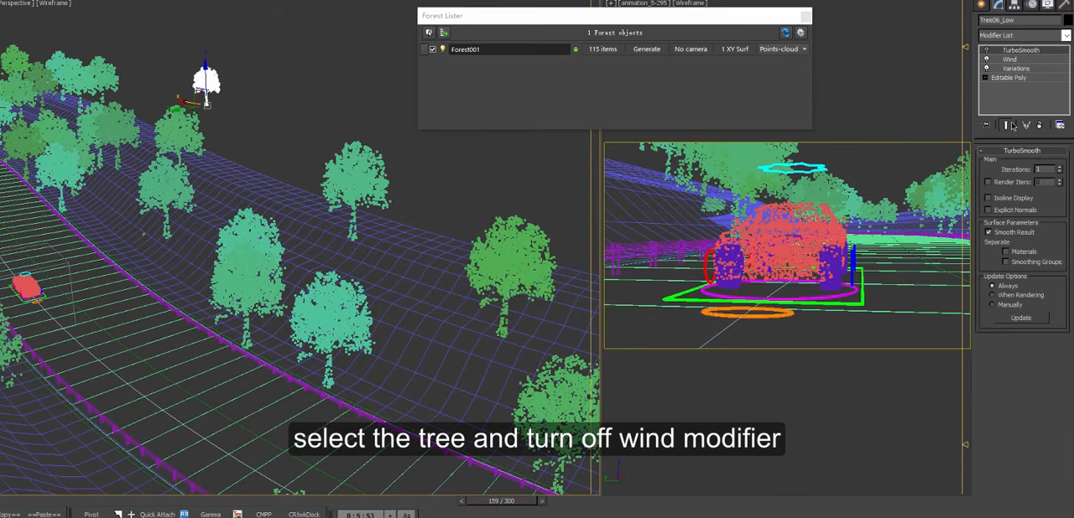
left_click(990, 59)
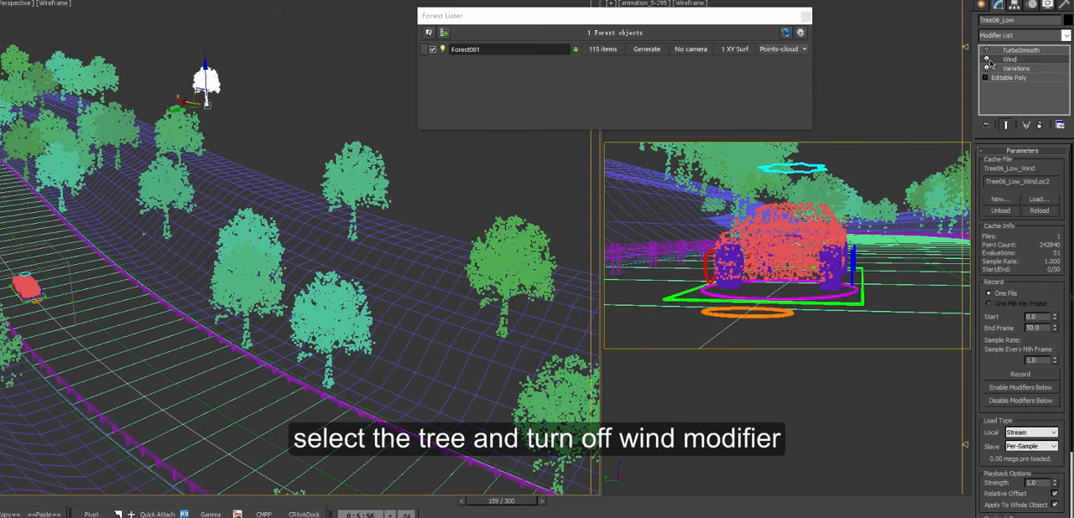
left_click(1027, 69)
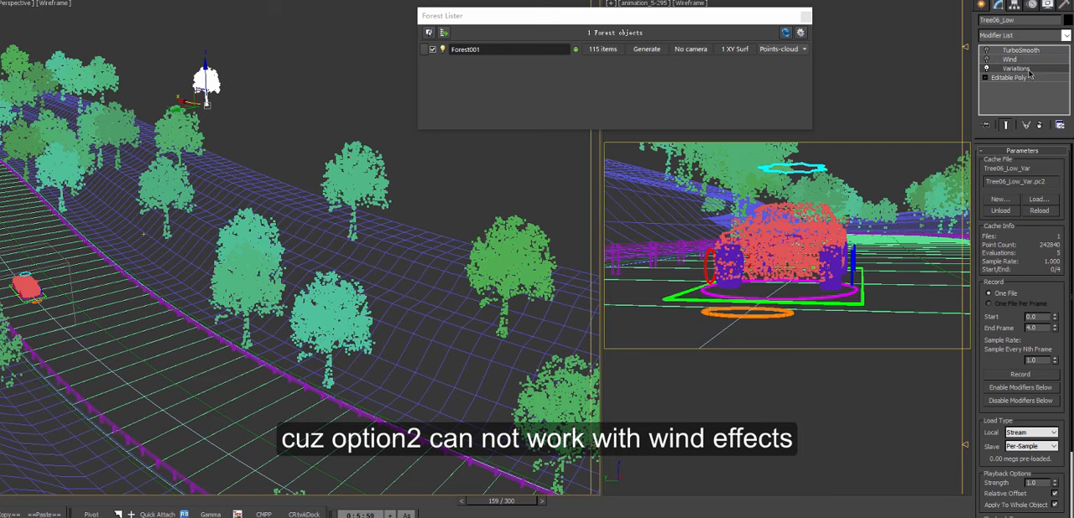
left_click_drag(1070, 195, 1071, 280)
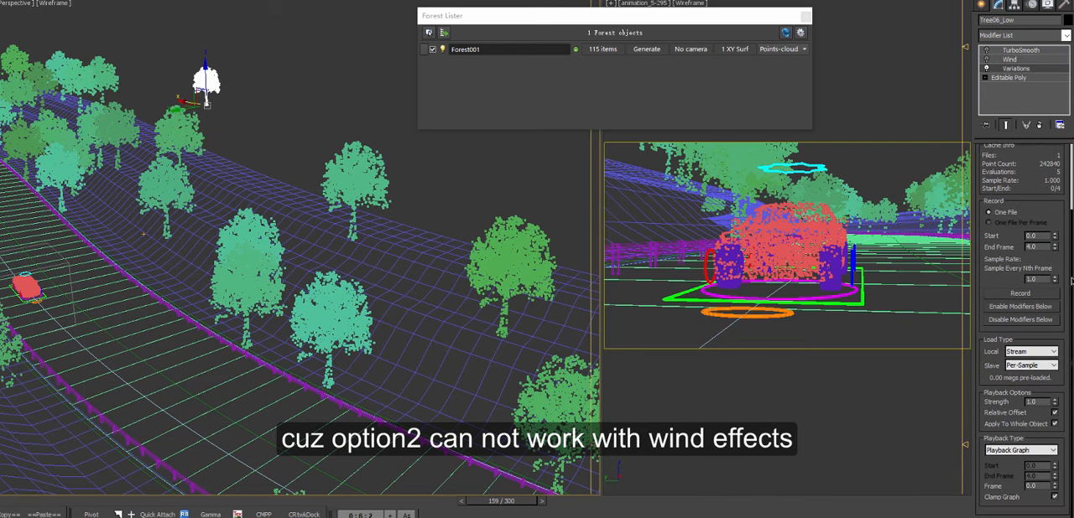
left_click(1018, 450)
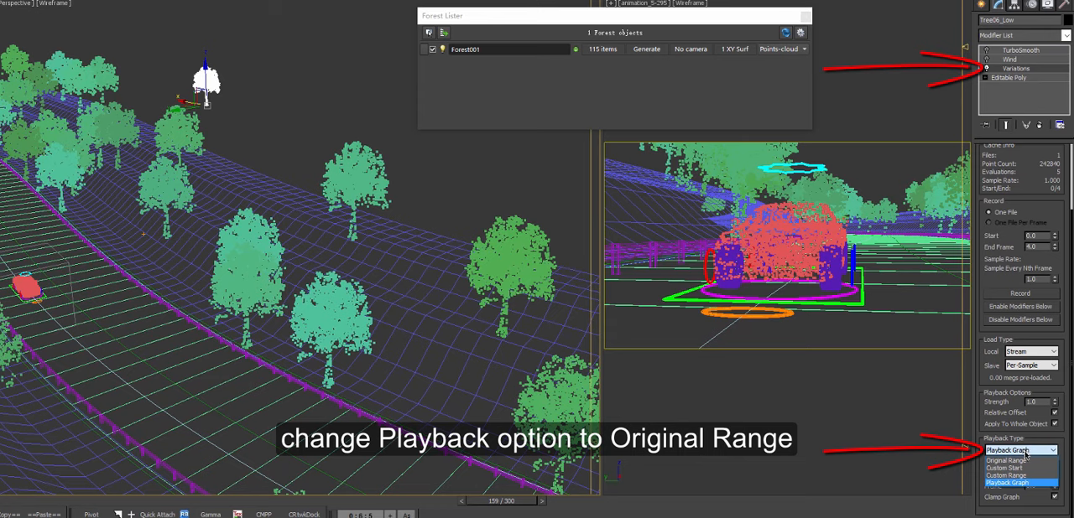
left_click(1021, 461)
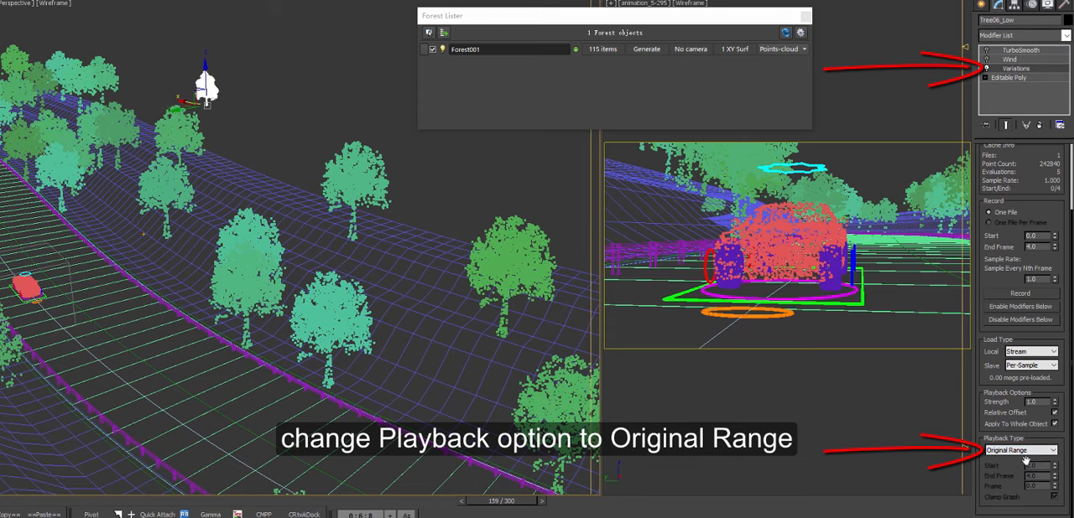
Step: Isolate the source tree in shaded display, step through frames 0 to 4 to check its variations, and return to frame 0 in the full scene
middle_click_drag(289, 134, 306, 166)
key("alt+q")
middle_click_drag(312, 225, 318, 210, "alt")
key("F3")
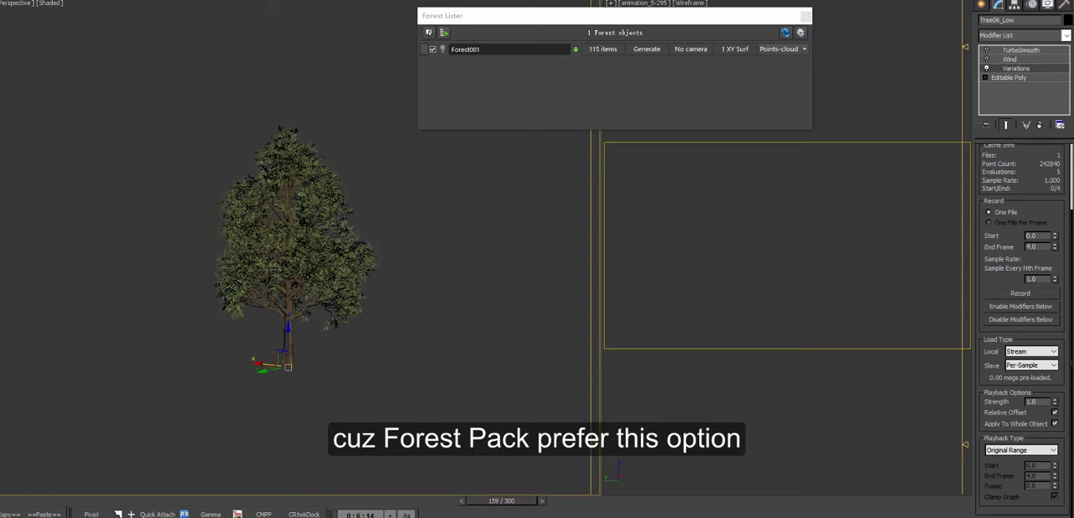
key("Home")
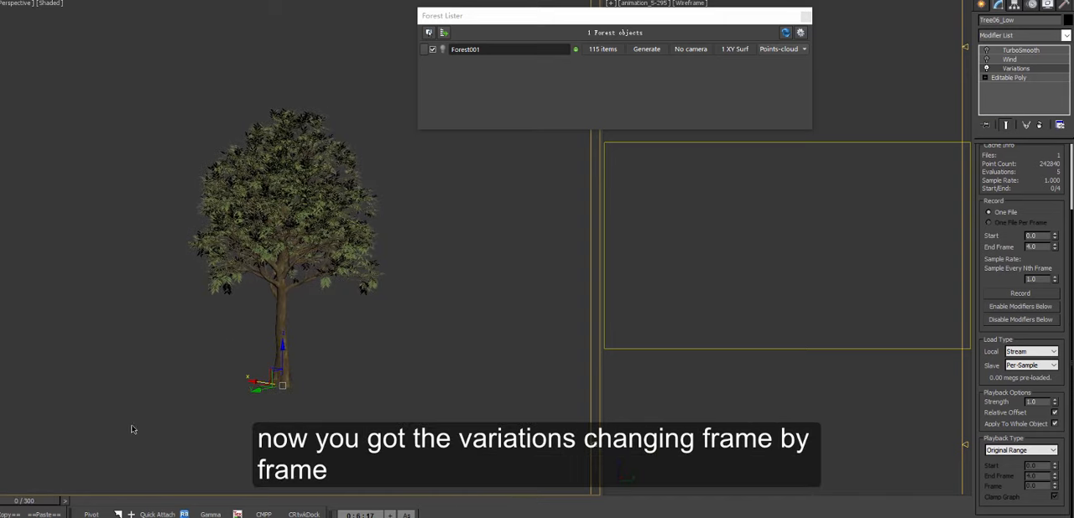
key("period")
key("period")
key("period")
key("period")
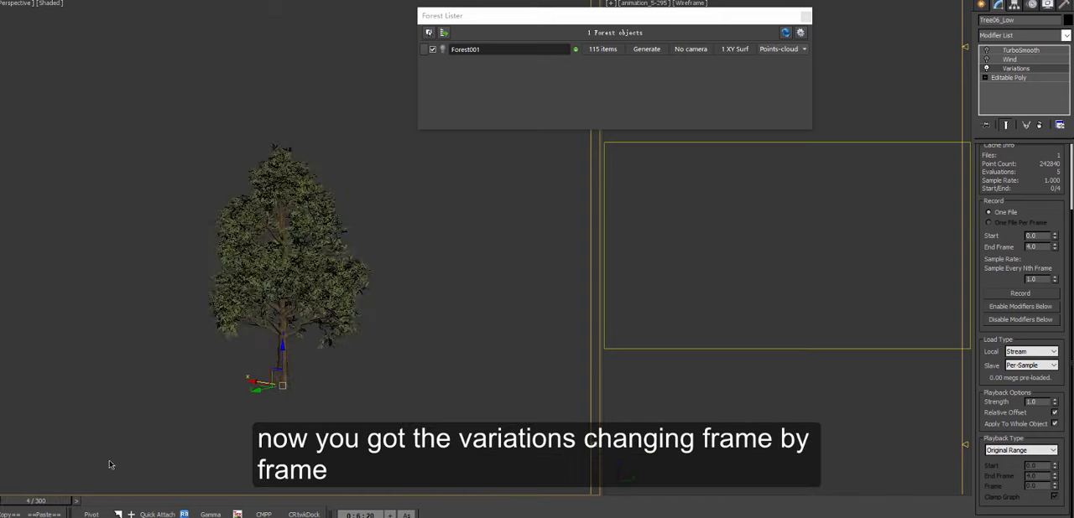
left_click_drag(35, 502, 15, 501)
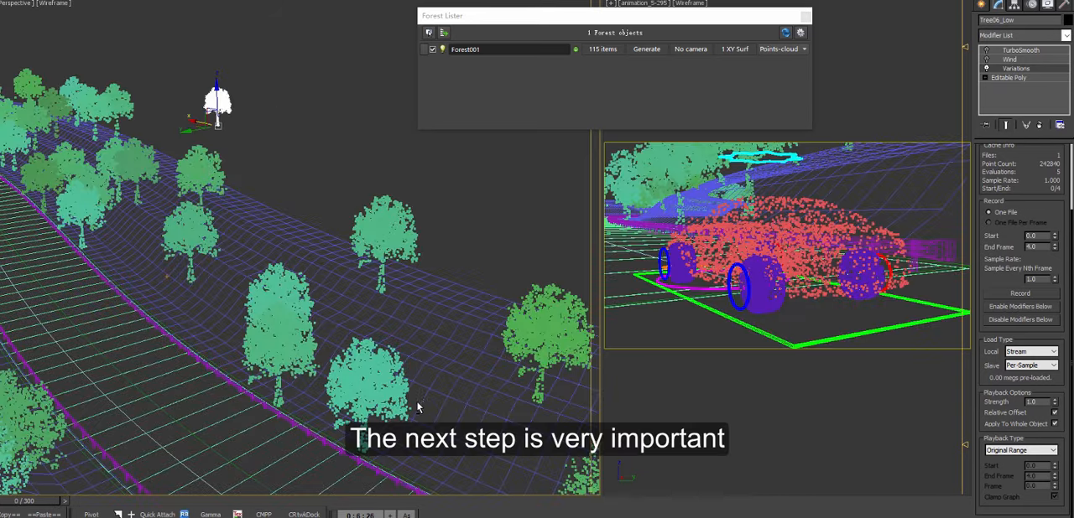
middle_click_drag(419, 408, 388, 369, "alt")
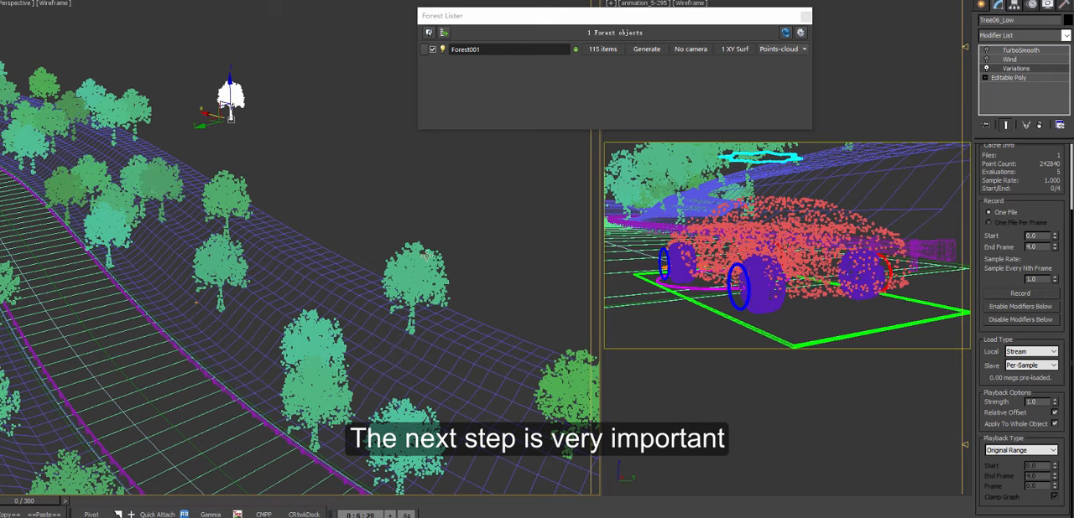
Step: Set the forest object's animation mode to Frame from Map
left_click(424, 251)
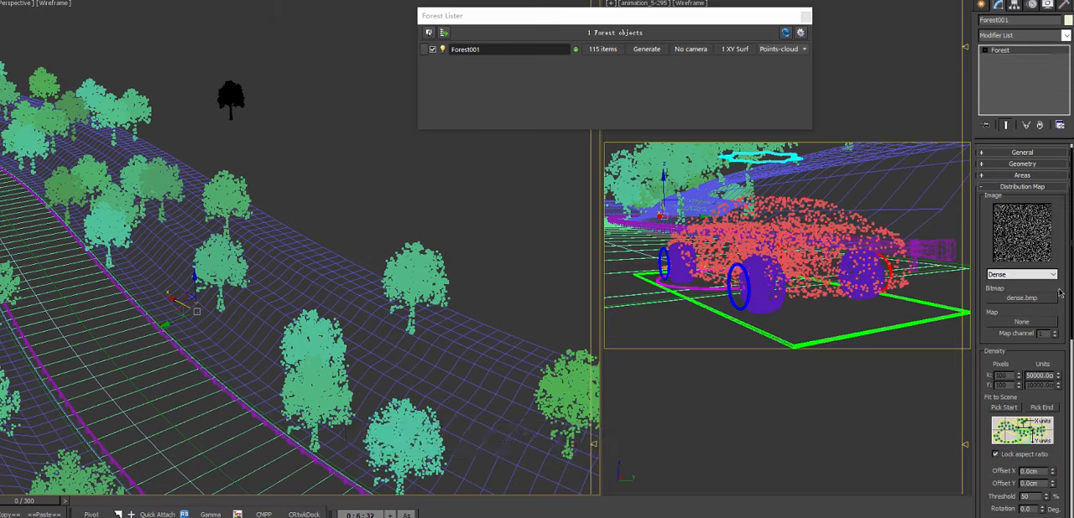
left_click_drag(1070, 261, 1067, 471)
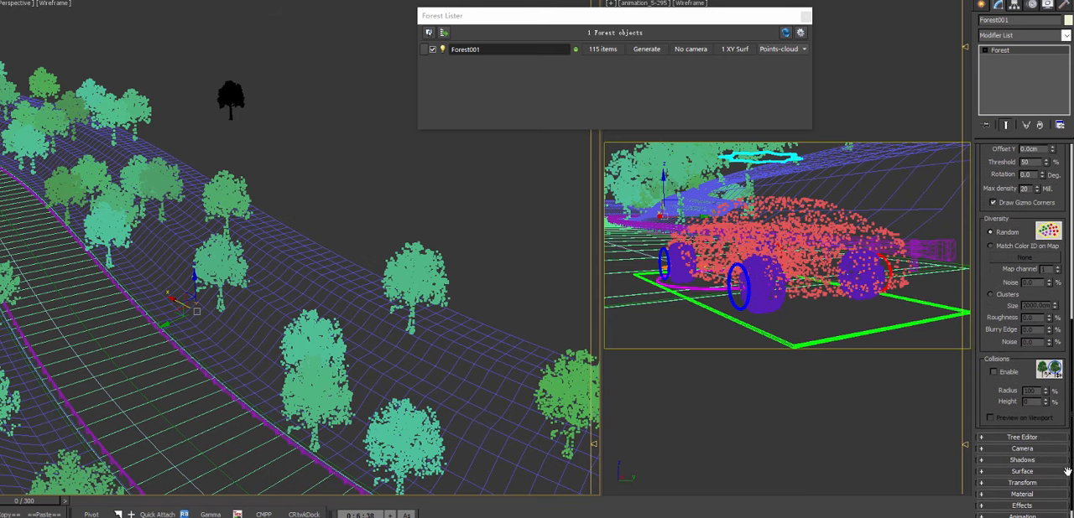
scroll(1068, 411, "down", 1)
left_click(997, 501)
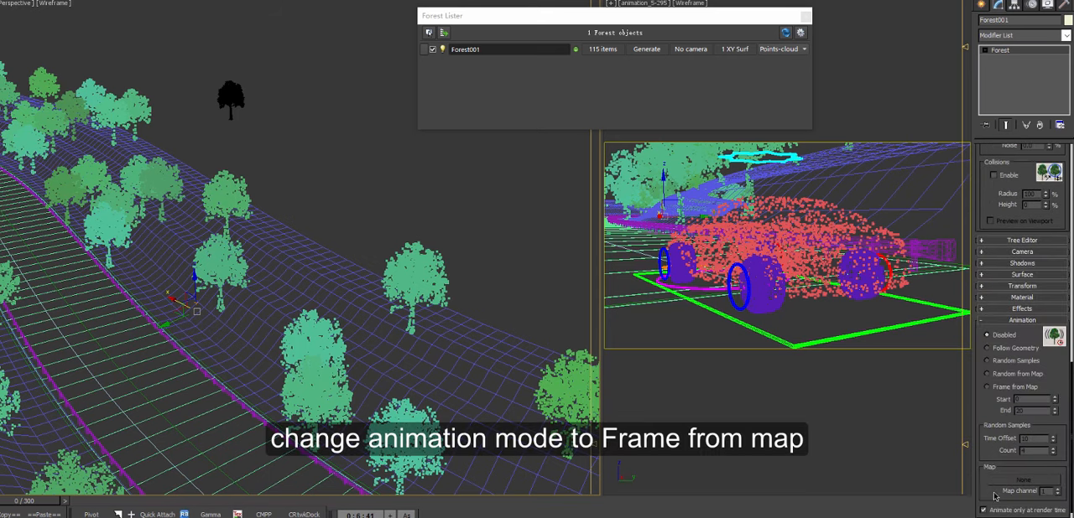
scroll(983, 392, "down", 1)
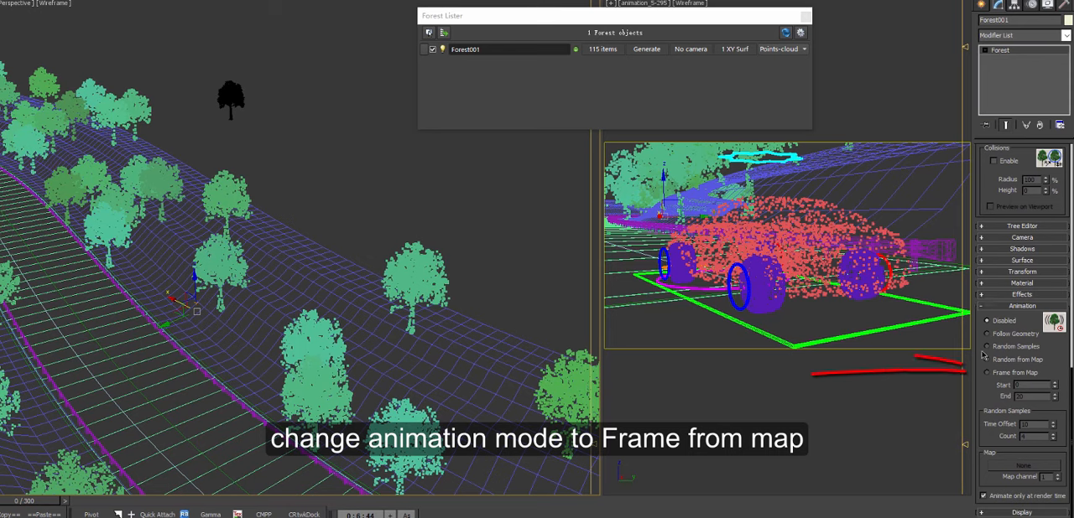
left_click(995, 374)
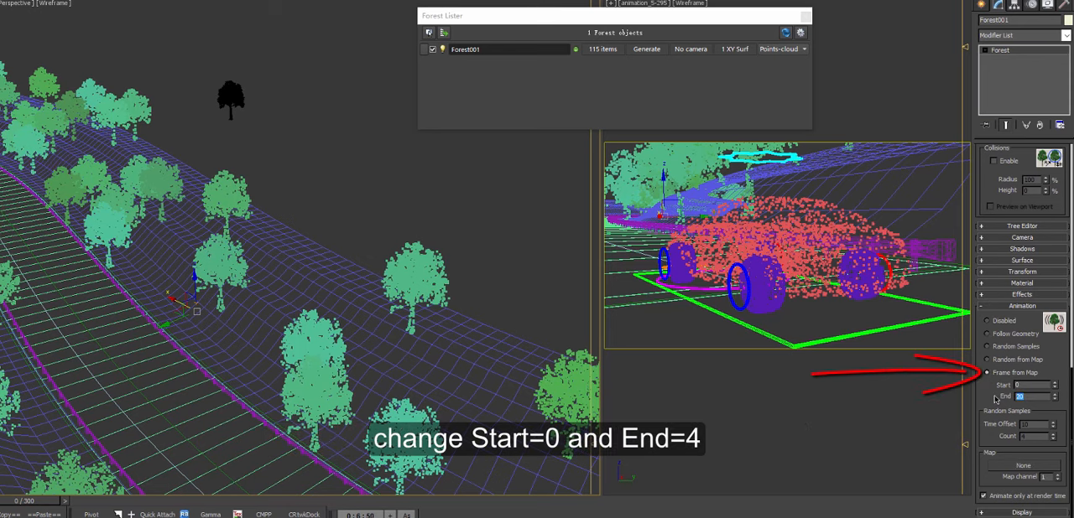
Step: Set the forest animation's frame range to start 0 and end 4, disable animating only at render time, and scrub to frame 4
left_click(995, 388)
left_click_drag(36, 503, 129, 503)
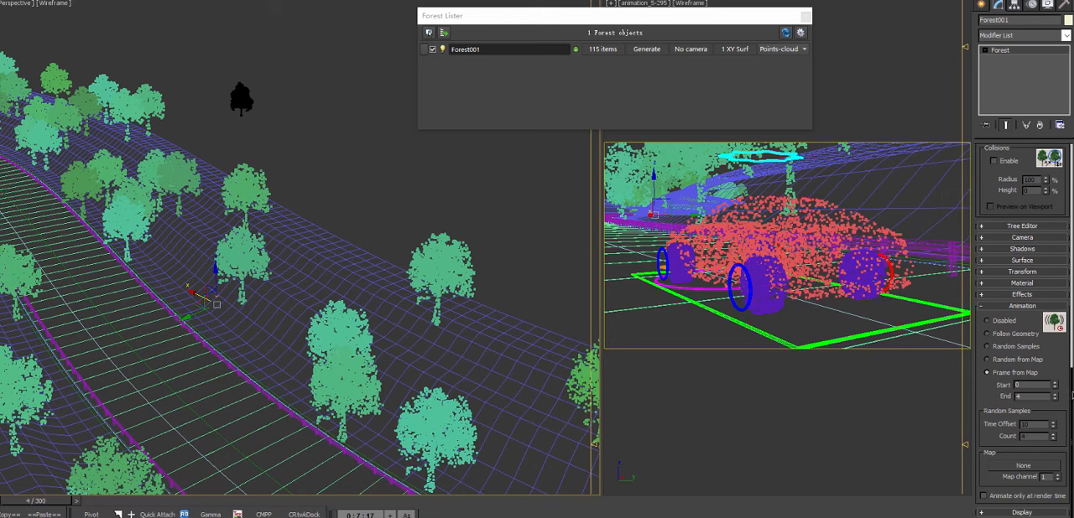
Step: Import the sample-locking effect code, fpItem.AnimSample=randomInt(0,NumberSamples), into the forest object's Effects Editor
left_click_drag(1072, 391, 1072, 167)
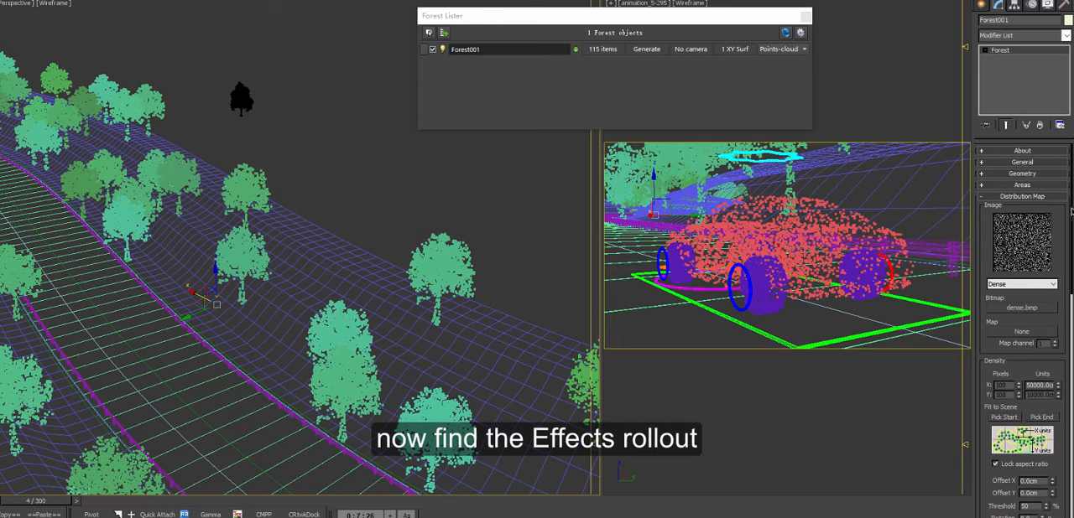
scroll(1070, 213, "down", 10)
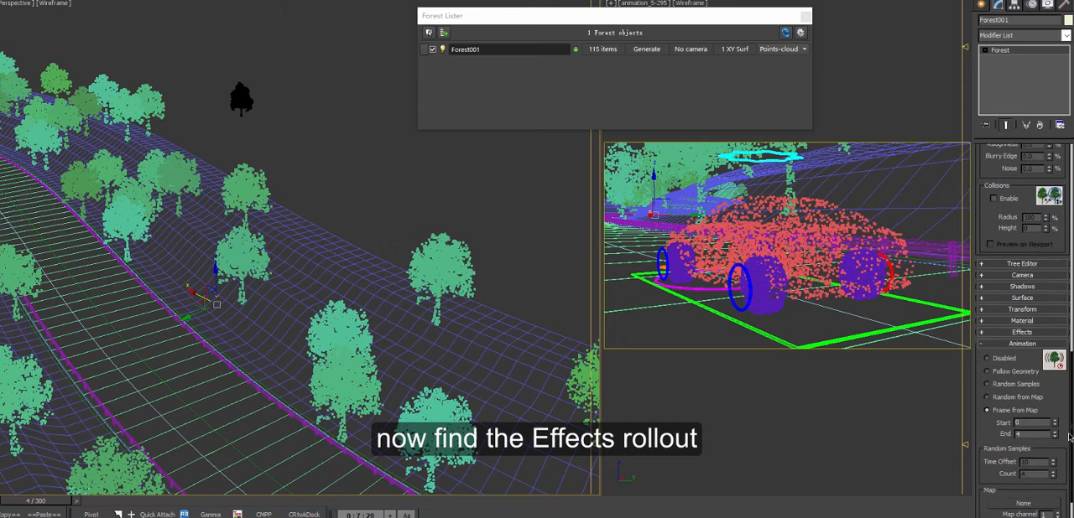
left_click(1020, 327)
left_click(1029, 340)
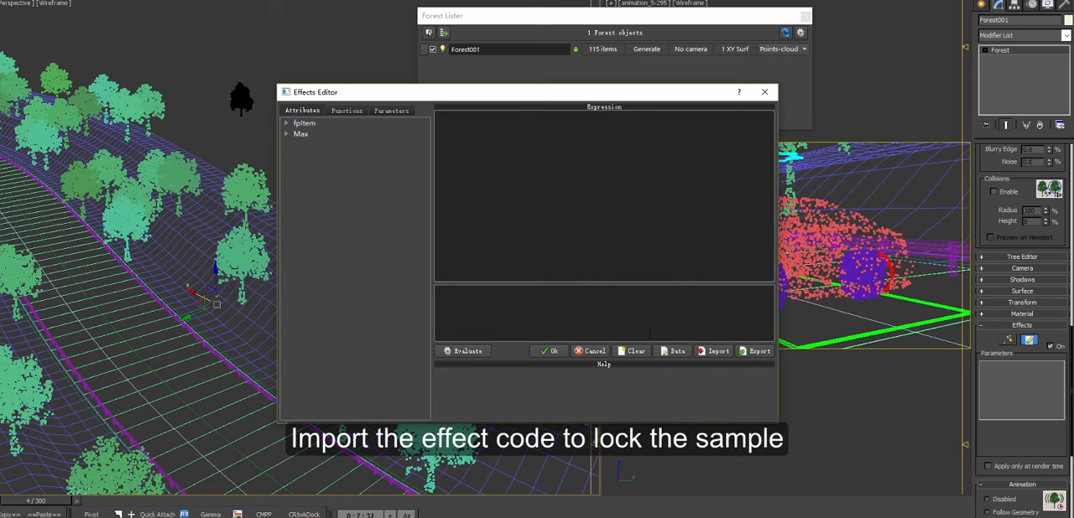
left_click(714, 350)
double_click(493, 251)
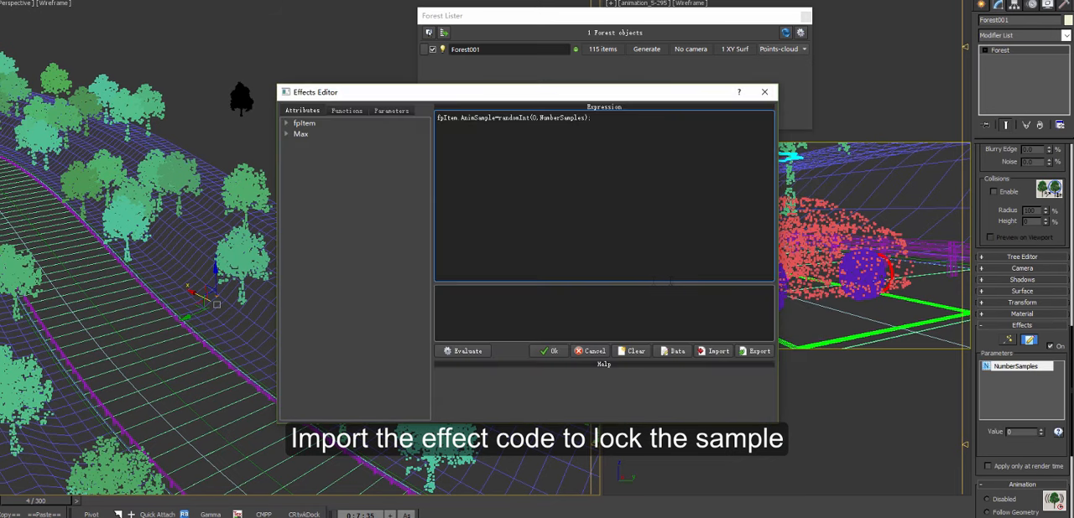
left_click(765, 91)
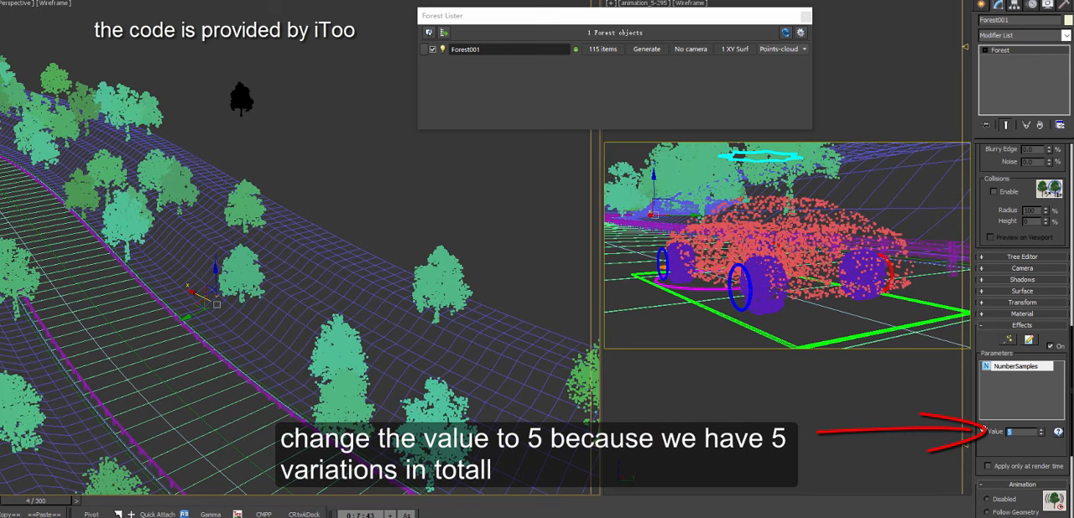
Step: Set the effect's NumberSamples parameter to 5 and scrub to frame 14 to check the tree variations along the road
mouse_move(376, 325)
middle_mouse_down()
mouse_move(384, 311)
mouse_move(387, 322)
middle_mouse_up()
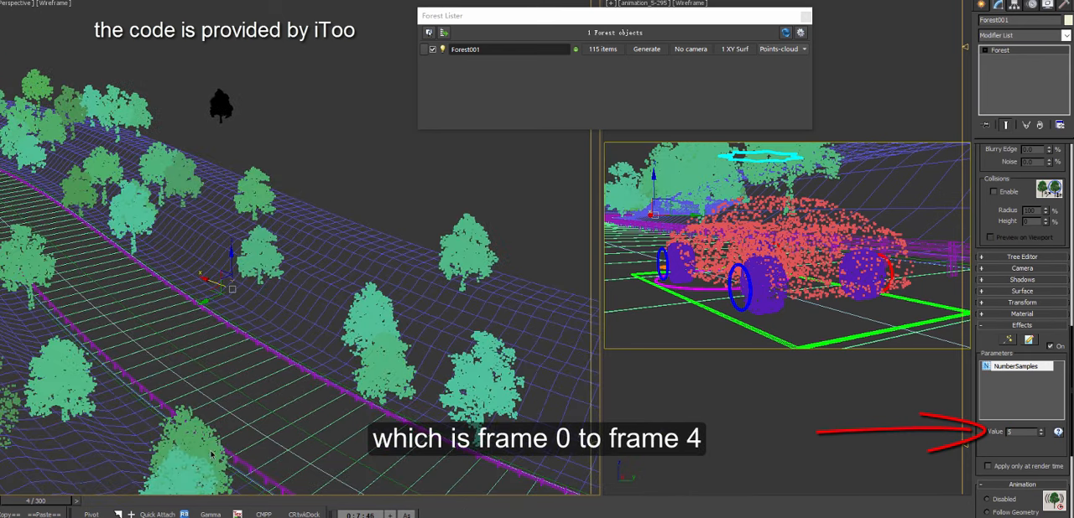
left_click_drag(55, 501, 83, 500)
middle_click_drag(358, 299, 330, 292)
scroll(343, 267, "up", 3)
scroll(329, 293, "down", 3)
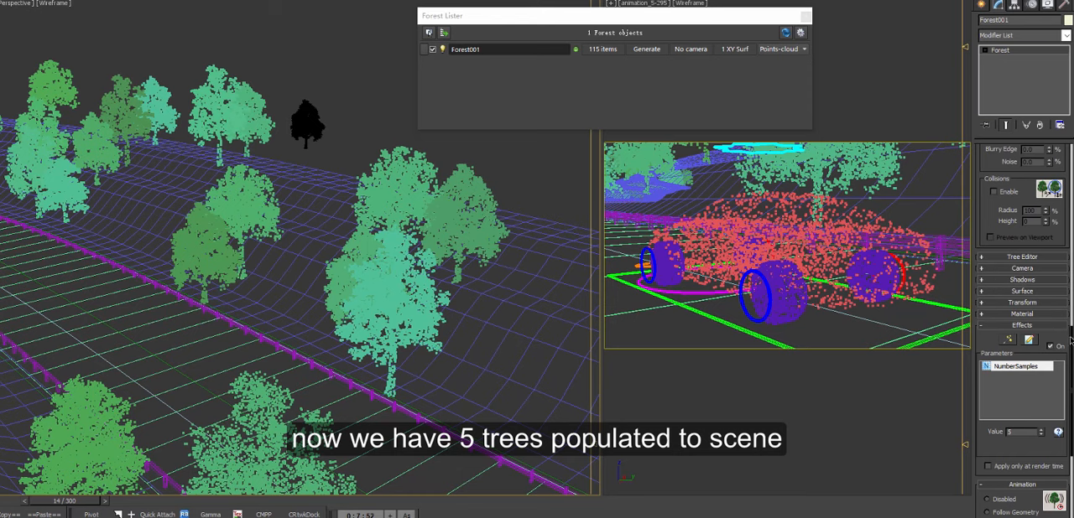
Step: Set the forest's point-cloud local density to 100% in its viewport display settings
left_click_drag(1070, 340, 1071, 431)
left_click(1022, 517)
double_click(1040, 237)
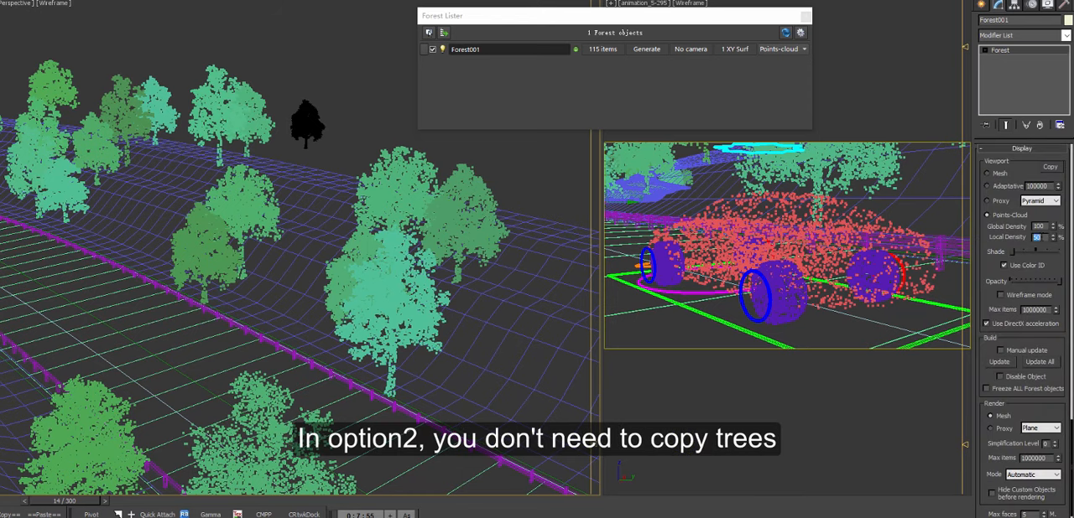
middle_click_drag(371, 273, 437, 277, "alt")
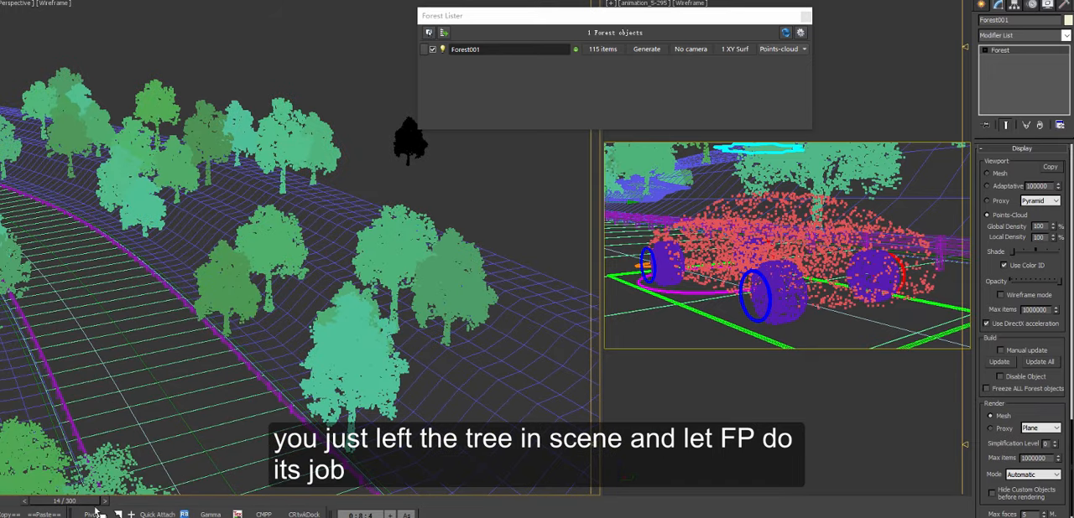
Step: Scrub the timeline through frames 154 and 219 and examine the scattered trees from several angles
left_click_drag(46, 502, 492, 500)
scroll(337, 349, "down", 4)
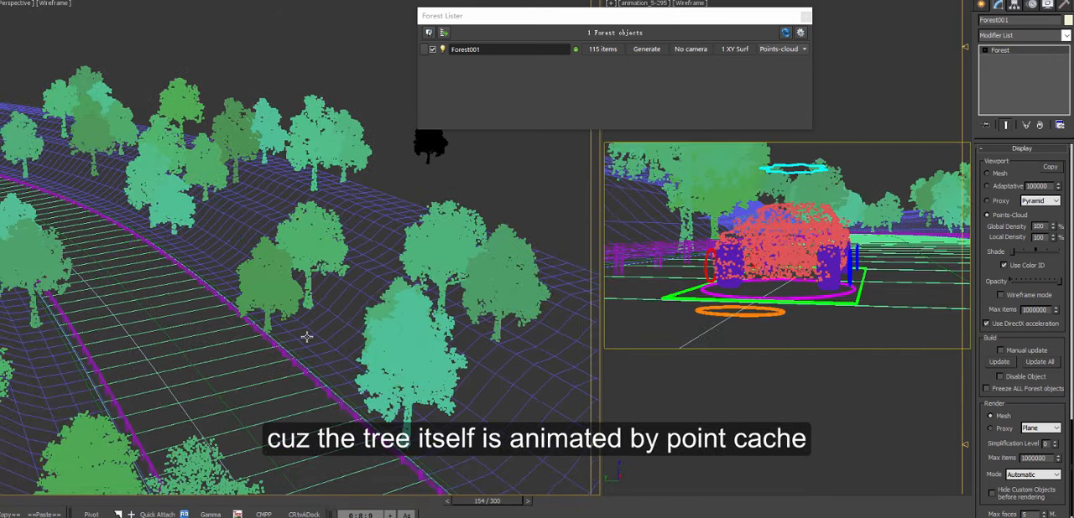
middle_click_drag(336, 349, 426, 336, "alt")
scroll(426, 336, "up", 3)
left_click_drag(485, 503, 682, 503)
middle_click_drag(396, 281, 351, 333)
scroll(423, 281, "up", 3)
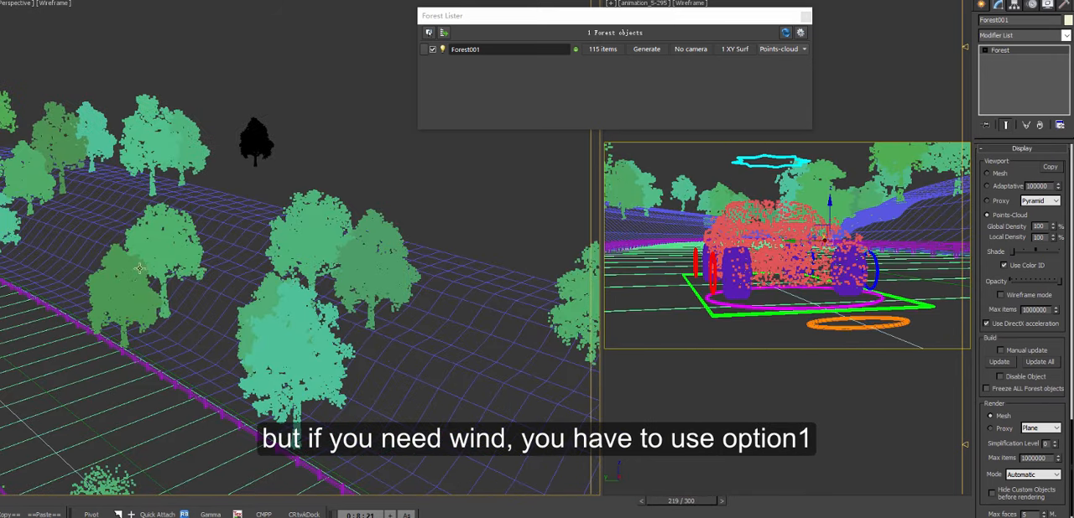